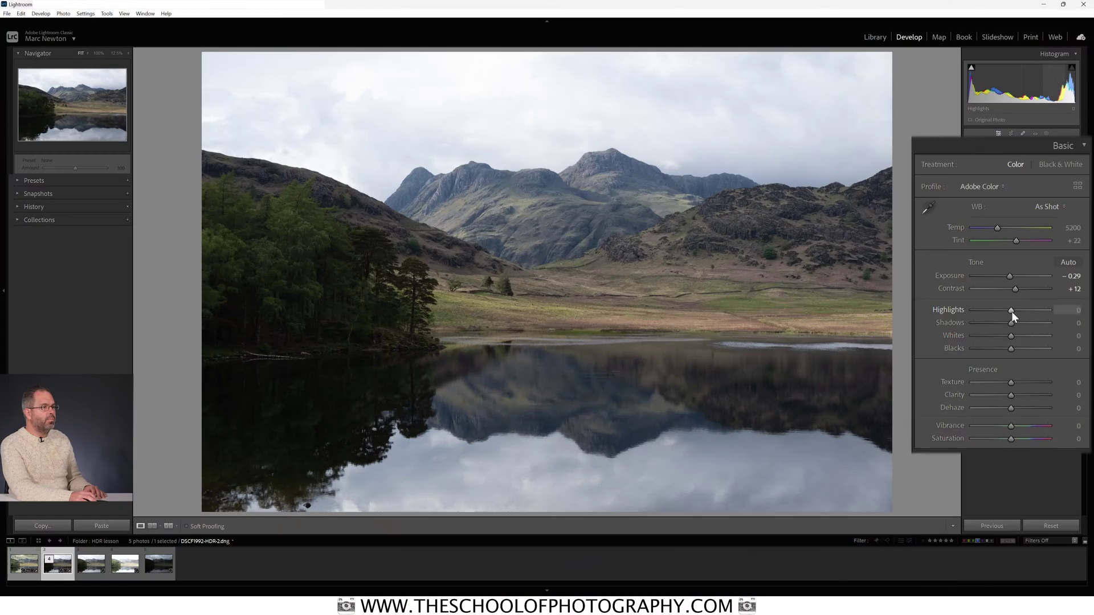
Step: Adjust the lake photo's Highlights and shape its tone curve with one point in the brighter tones and one in the mid-tones
left_click_drag(1010, 312, 1037, 323)
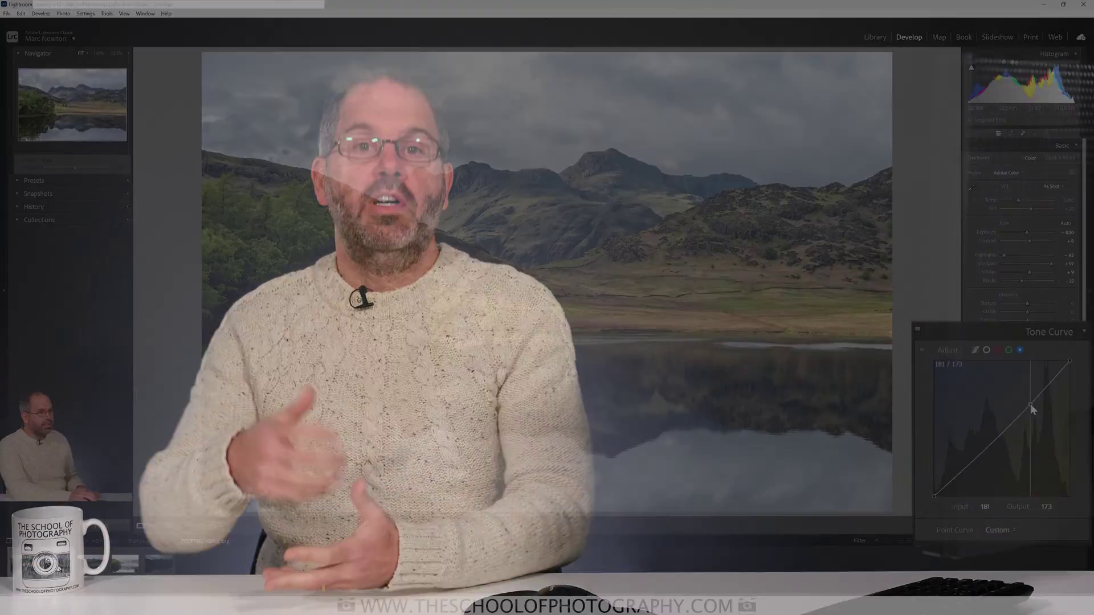
left_click_drag(1031, 407, 1032, 405)
left_click(992, 454)
left_click_drag(991, 455, 993, 440)
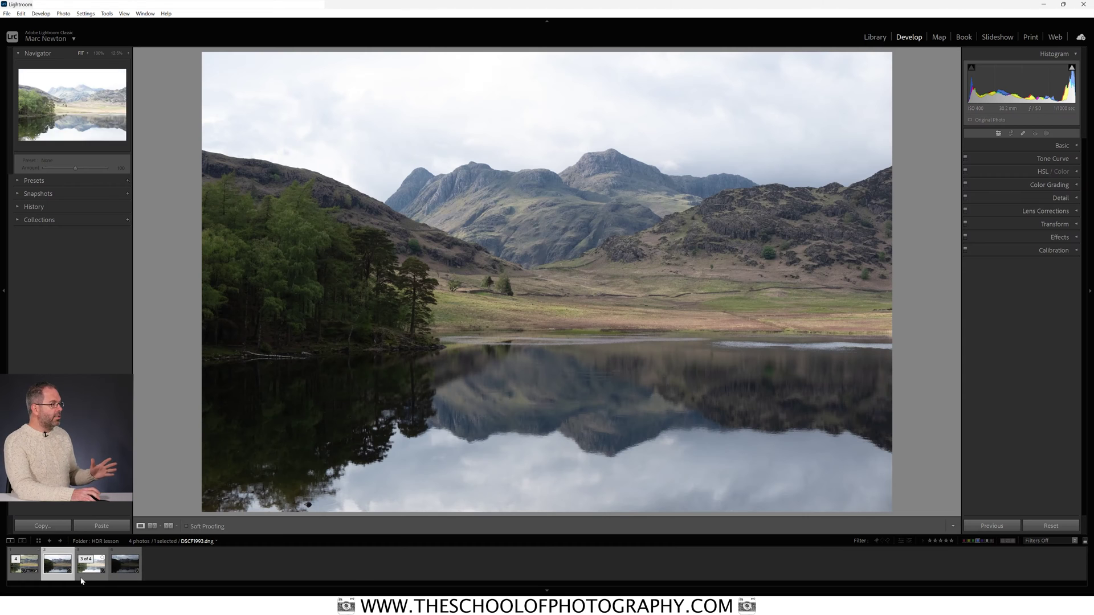
Step: Examine the exposure and histogram of each bracketed photo: DSCF1992, DSCF1993 and DSCF1994
left_click(55, 579)
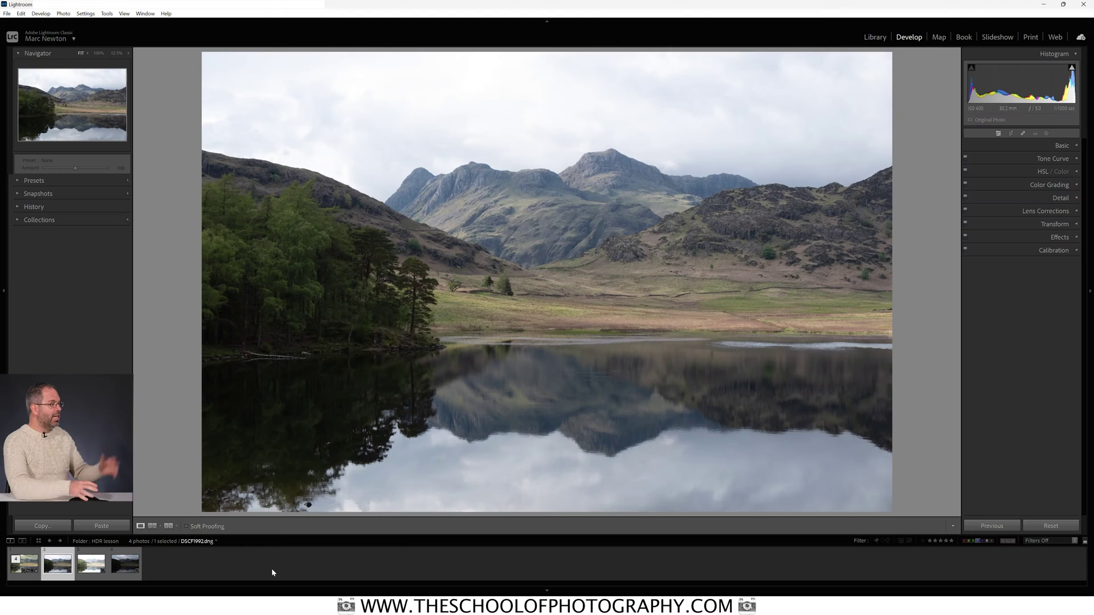
left_click(95, 577)
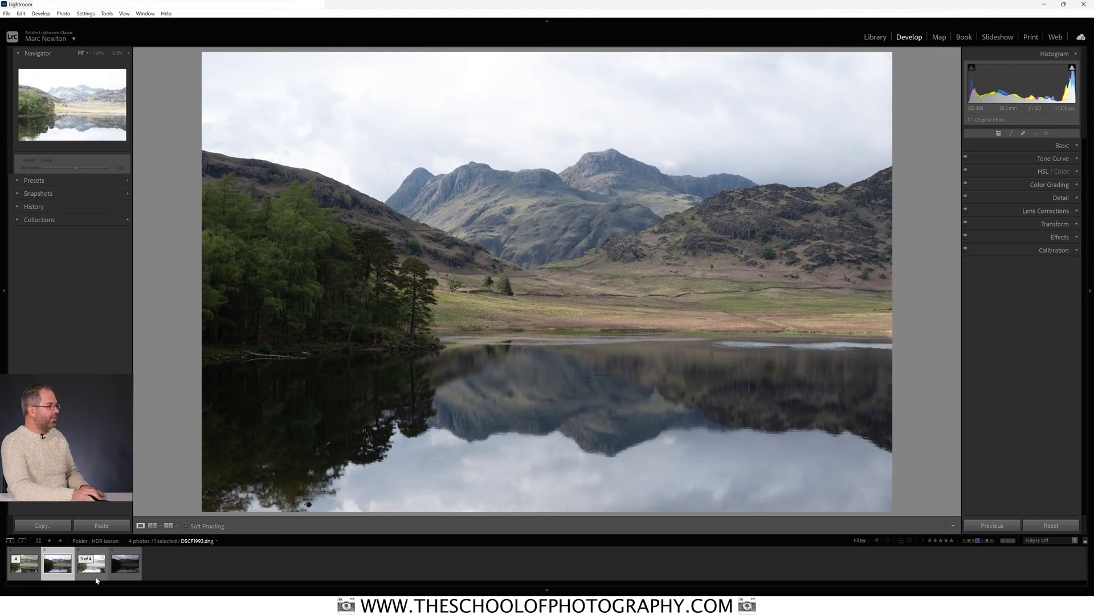
left_click(95, 579)
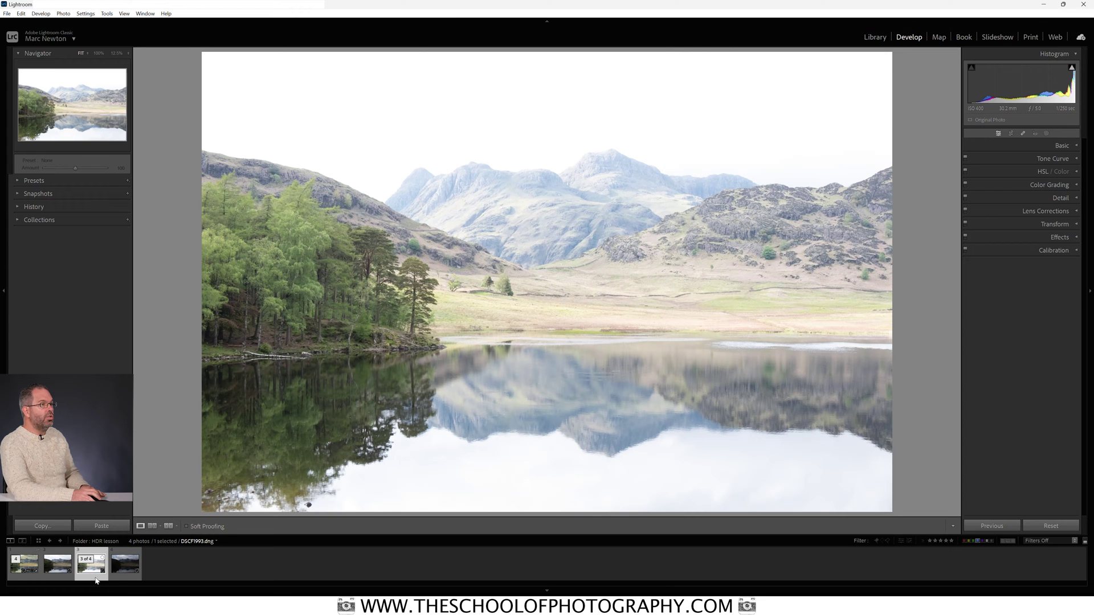
left_click(62, 577)
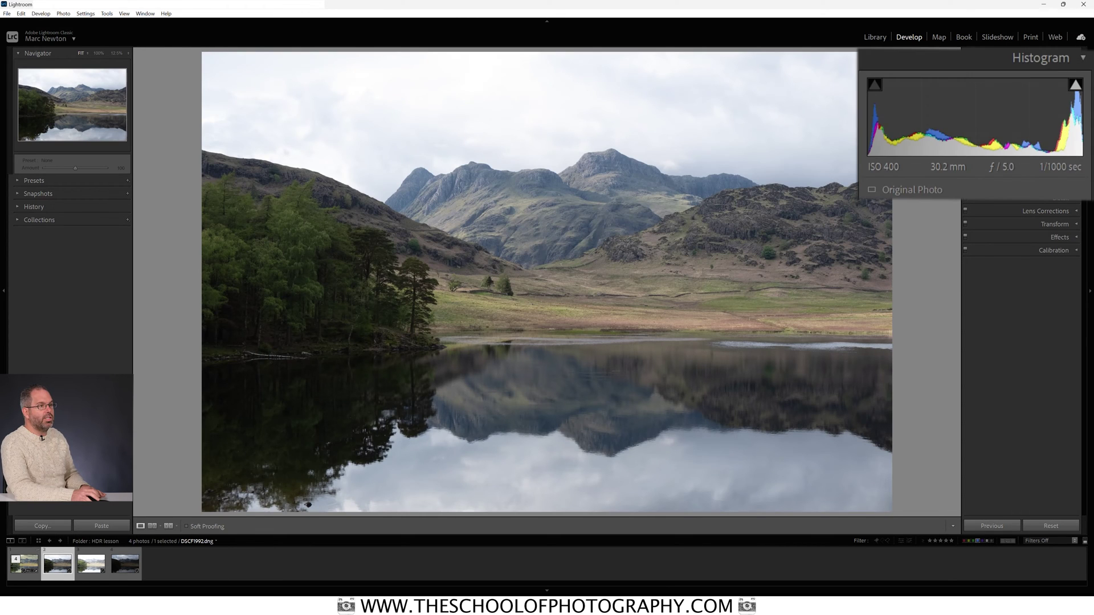
left_click(90, 579)
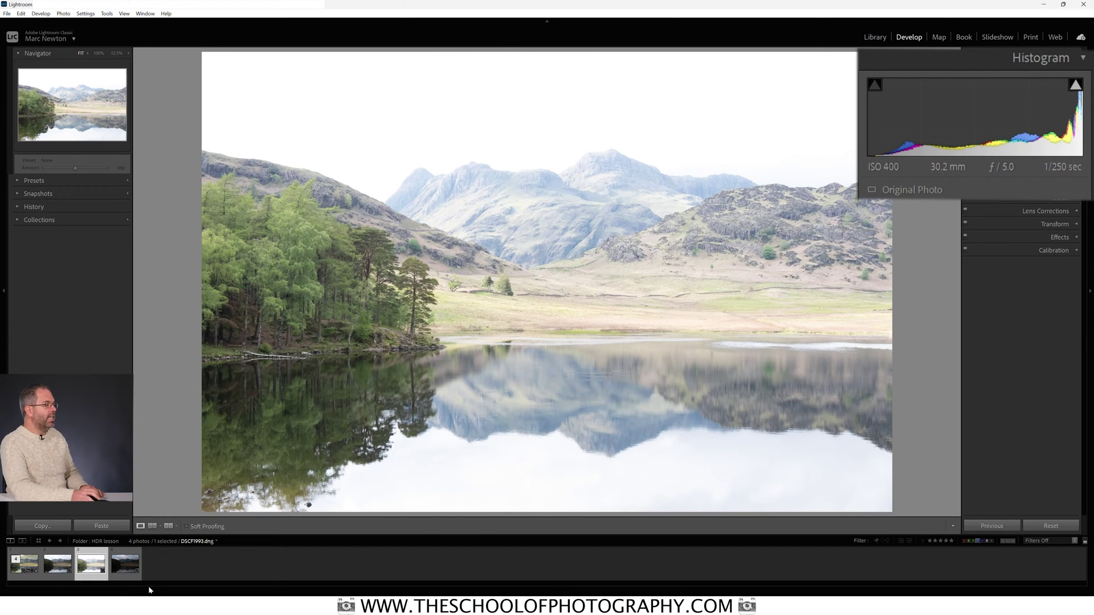
left_click(131, 582)
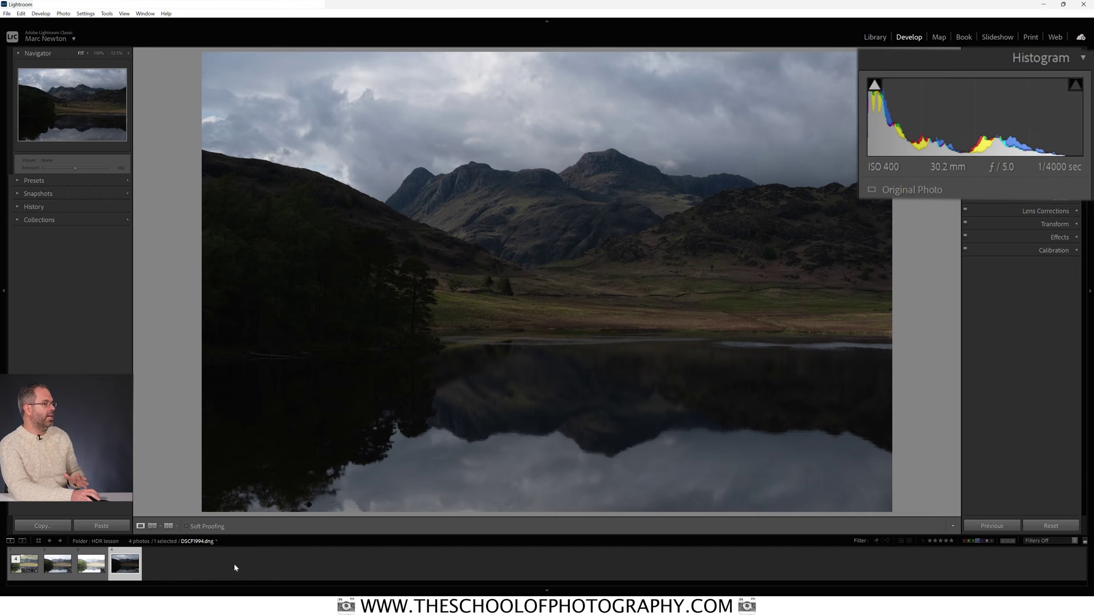
Step: Compare the sky and shadow detail across the mid, overexposed and underexposed lake photos
left_click(55, 579)
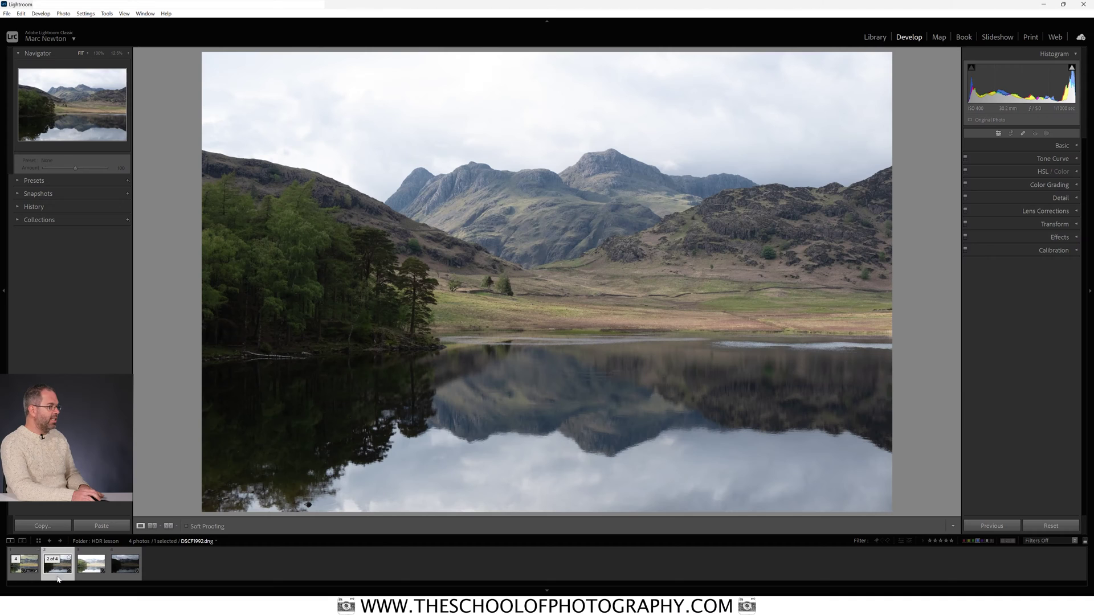
left_click(90, 579)
key("Right")
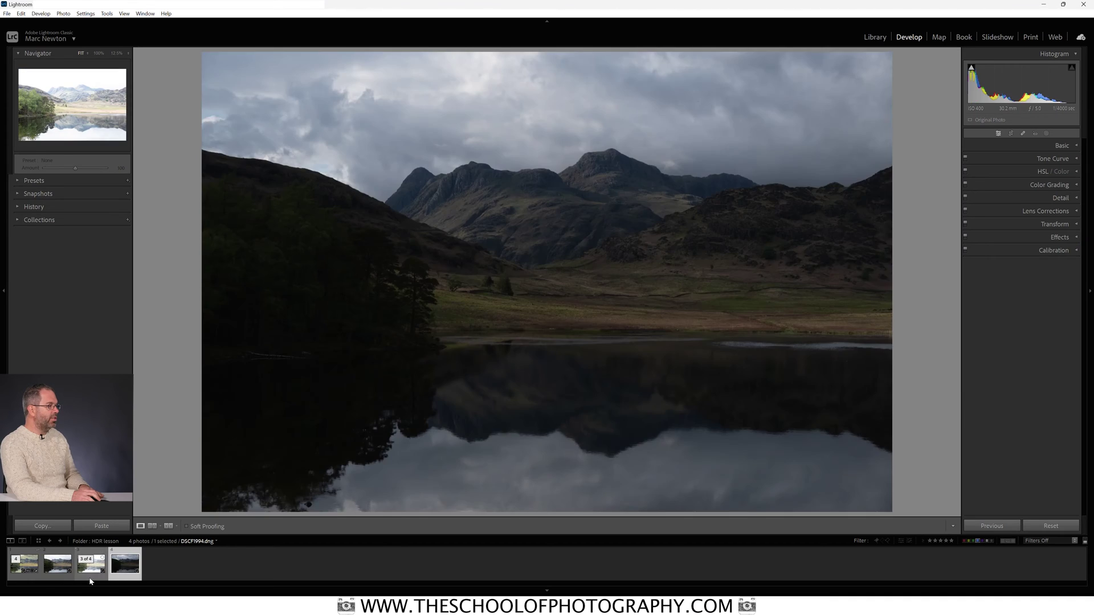
key("Left")
key("Left")
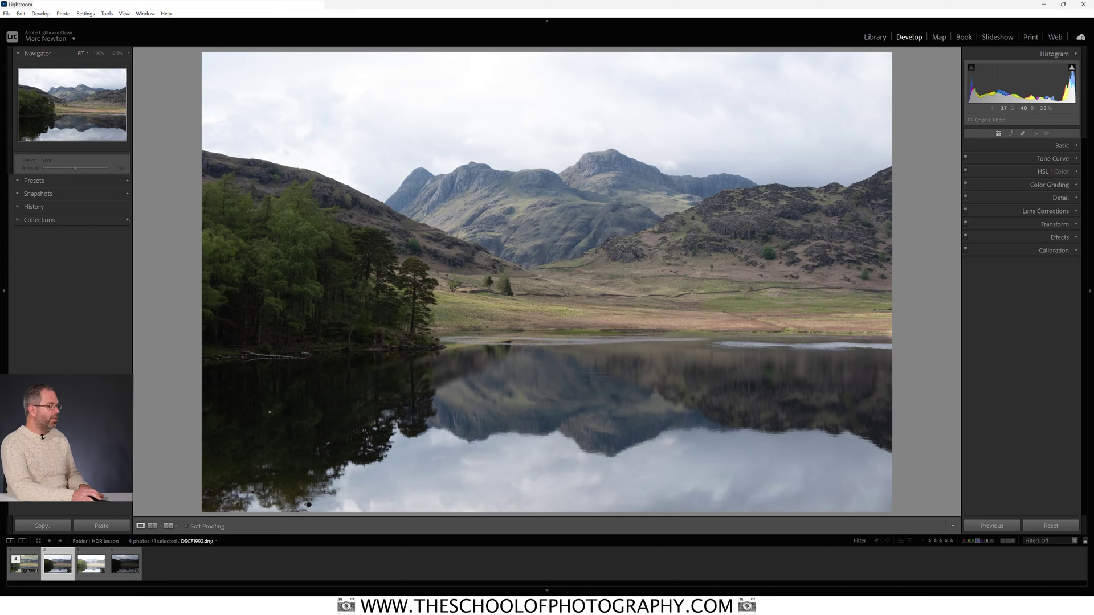
left_click(90, 572)
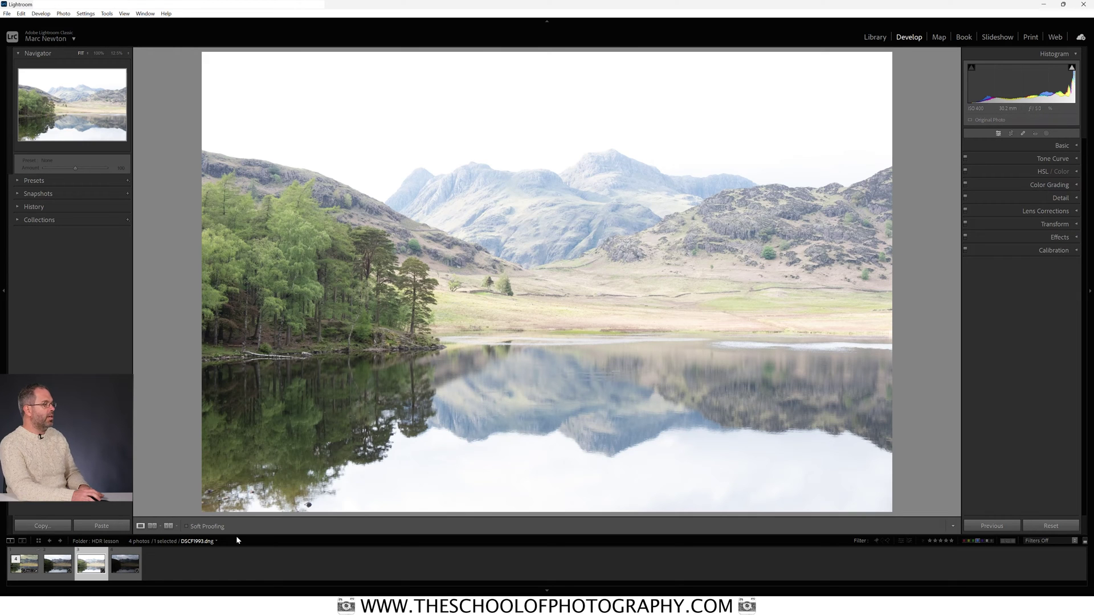
left_click(58, 573)
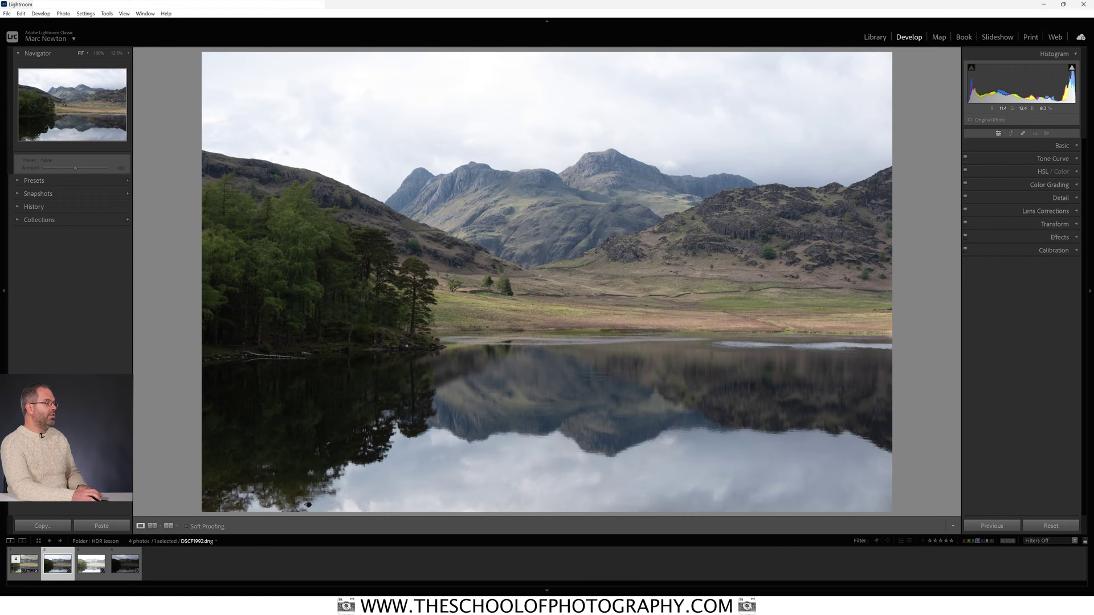
left_click(129, 582)
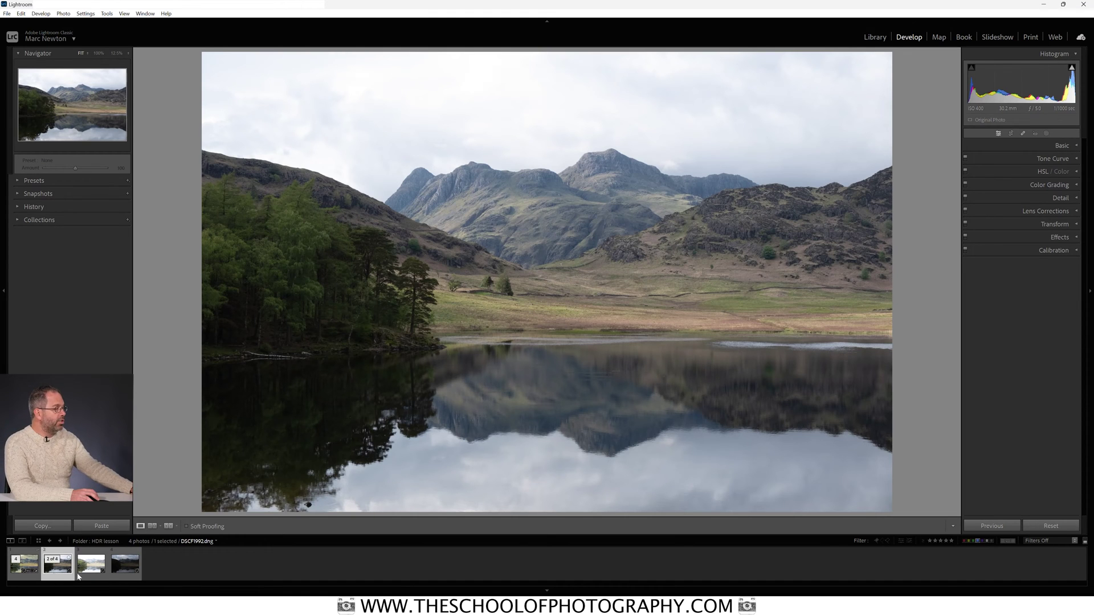
Step: Select the three bracketed photos DSCF1992, DSCF1993 and DSCF1994 and open them in the HDR photo merge
left_click(99, 580)
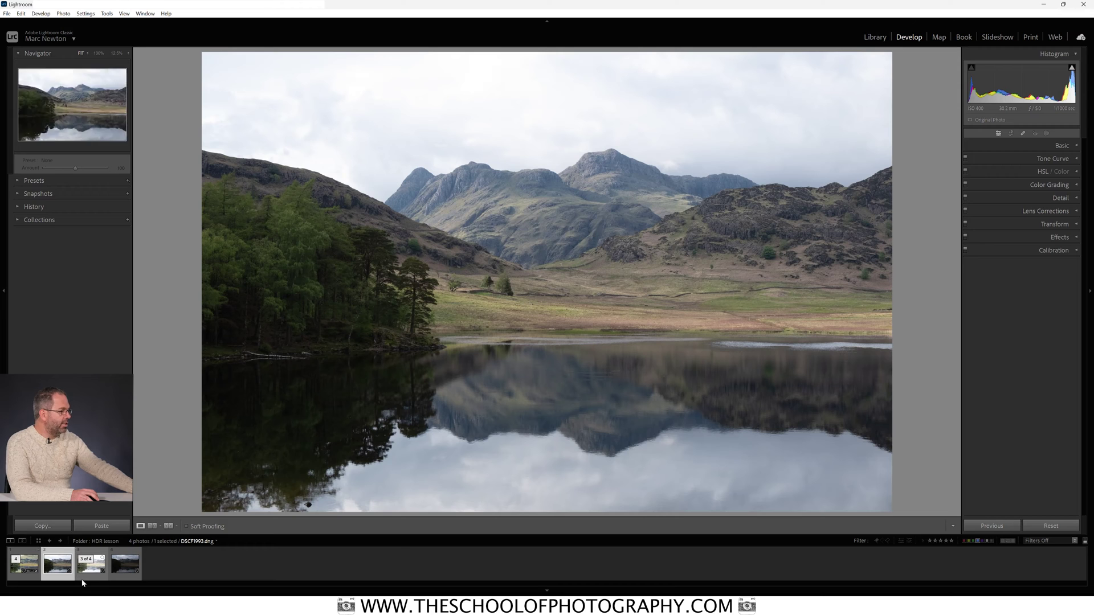
left_click(85, 578, "ctrl")
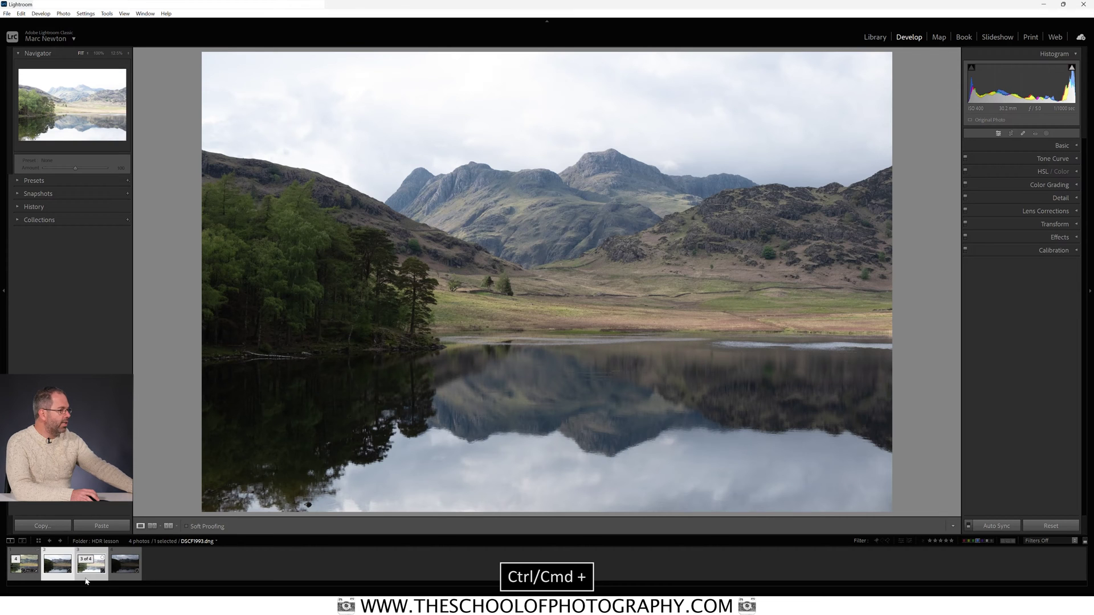
left_click(118, 578, "ctrl")
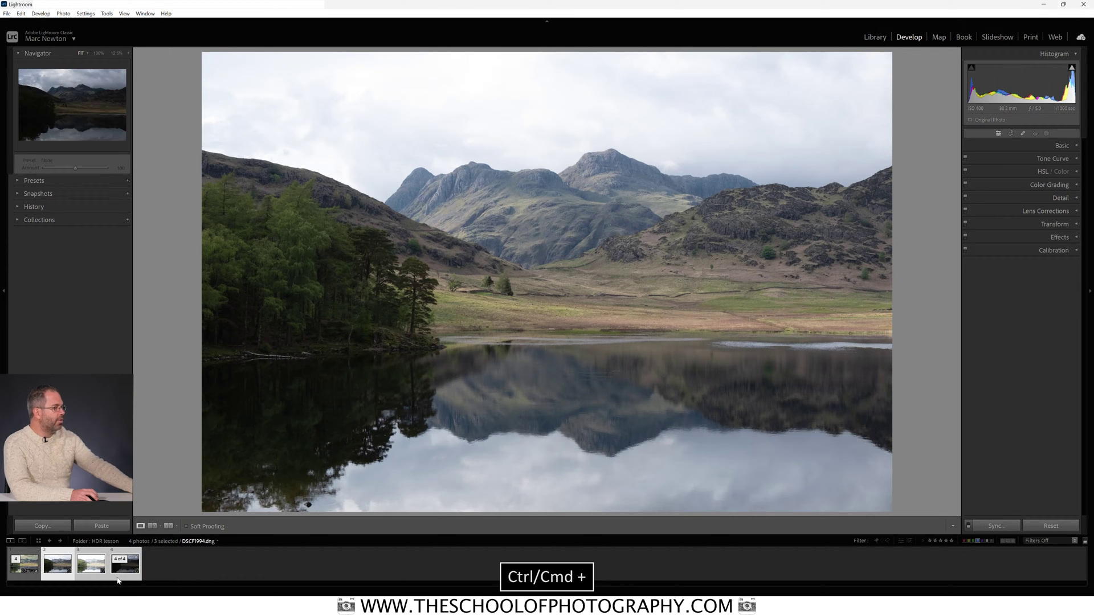
right_click(63, 579)
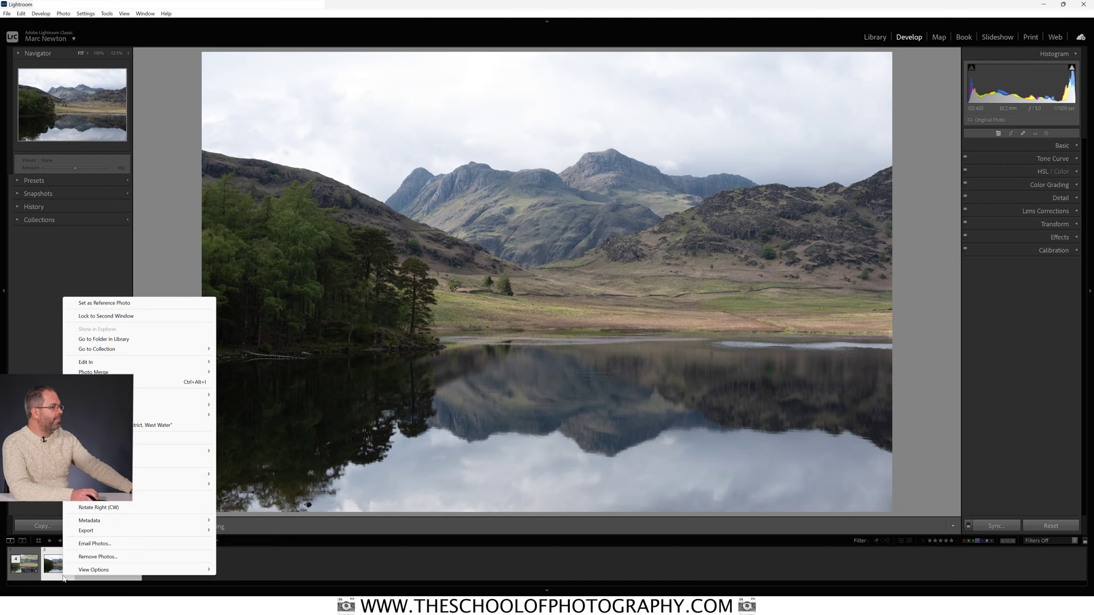
mouse_move(96, 373)
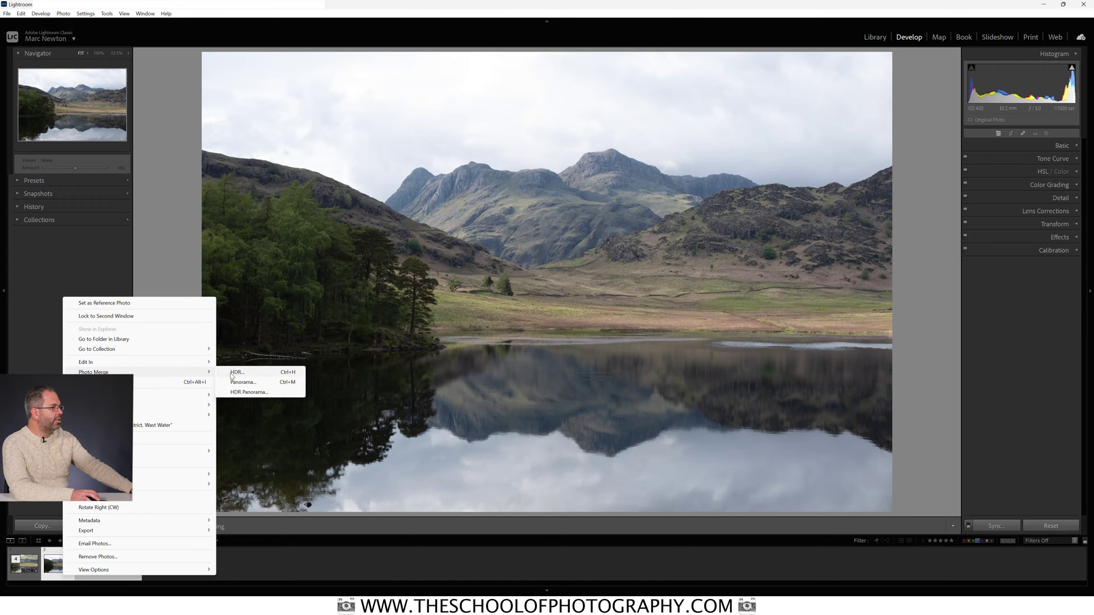
left_click(249, 373)
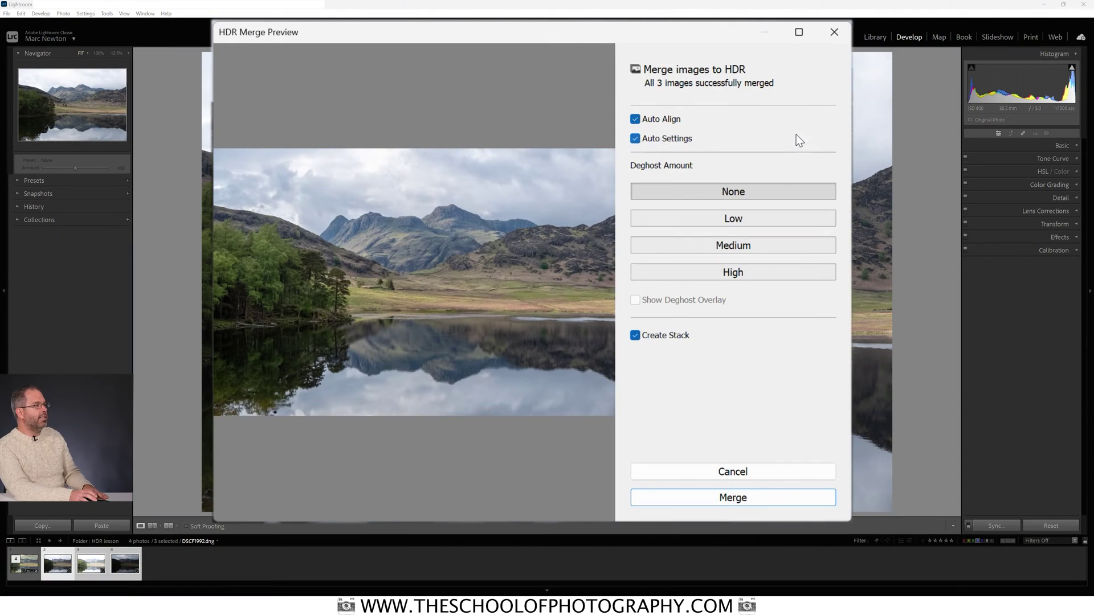
Step: Compare the HDR merge preview with and without Auto Settings, leaving Auto Settings off
left_click(635, 139)
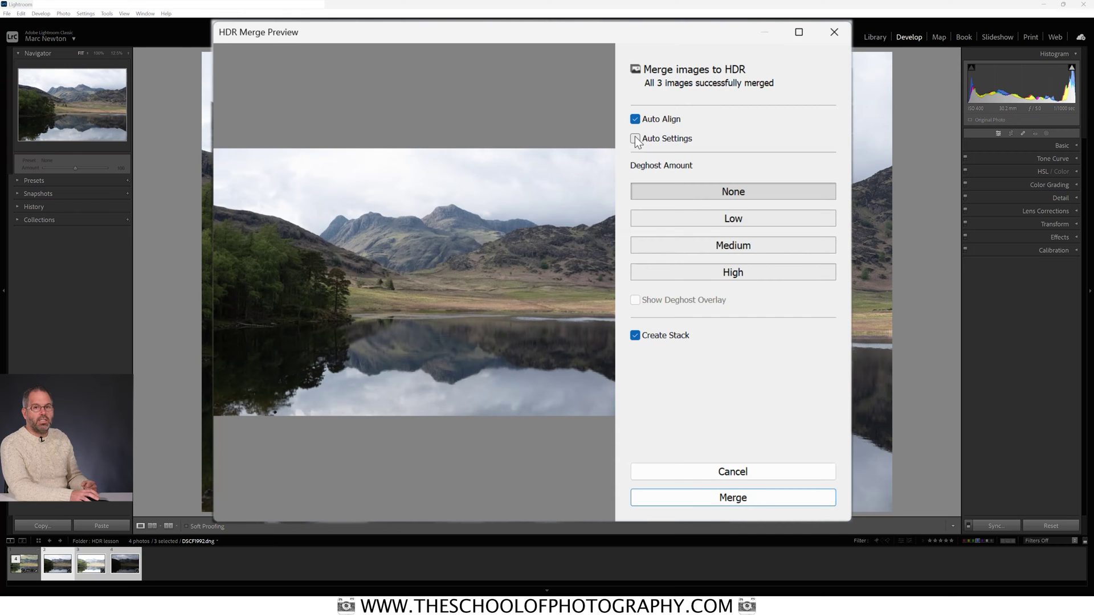
left_click(635, 140)
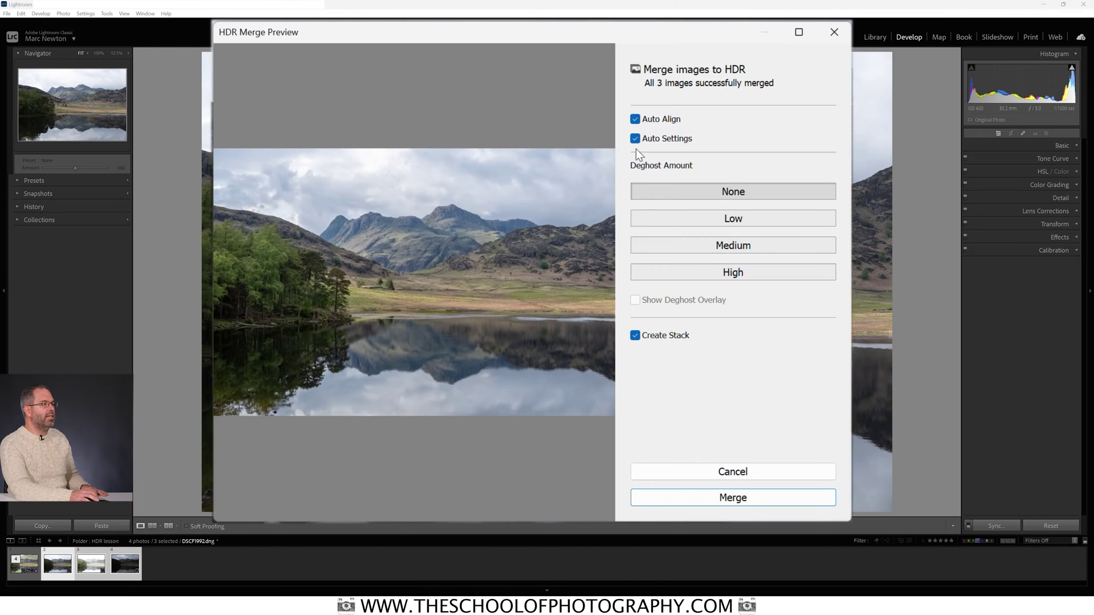
left_click(635, 139)
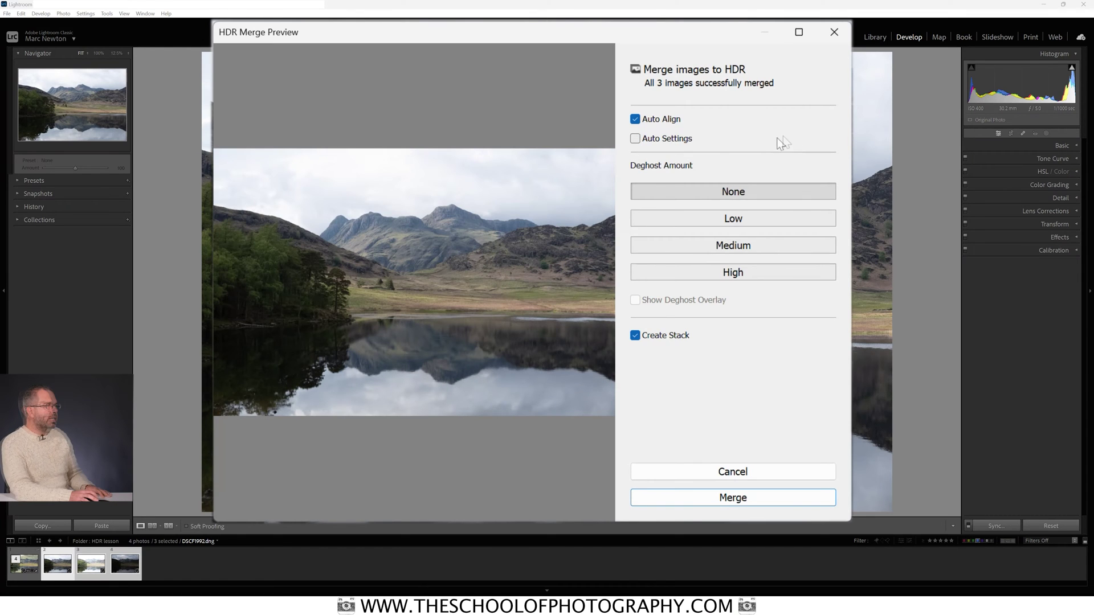
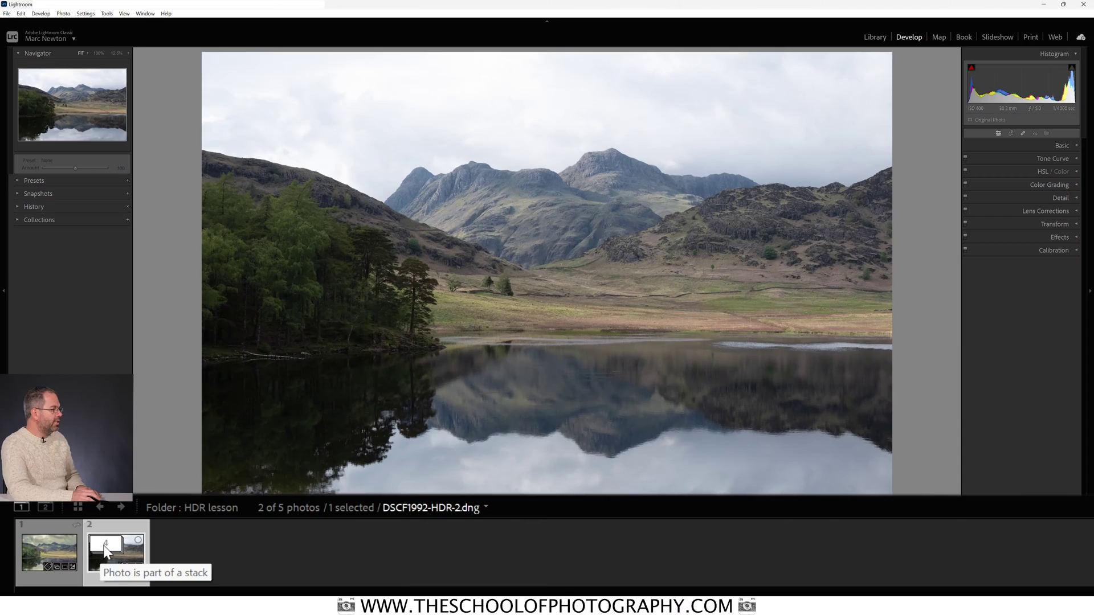
Step: Expand the stack of DSCF1992-HDR-2.dng and review its three source exposures, returning to the merged photo
left_click(105, 547)
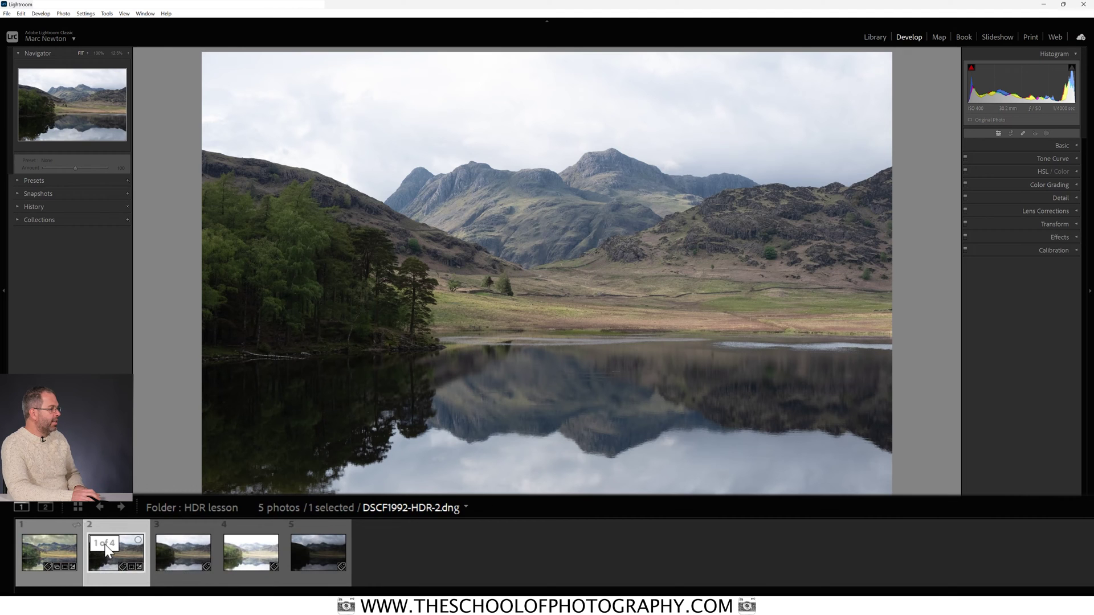
left_click(160, 572)
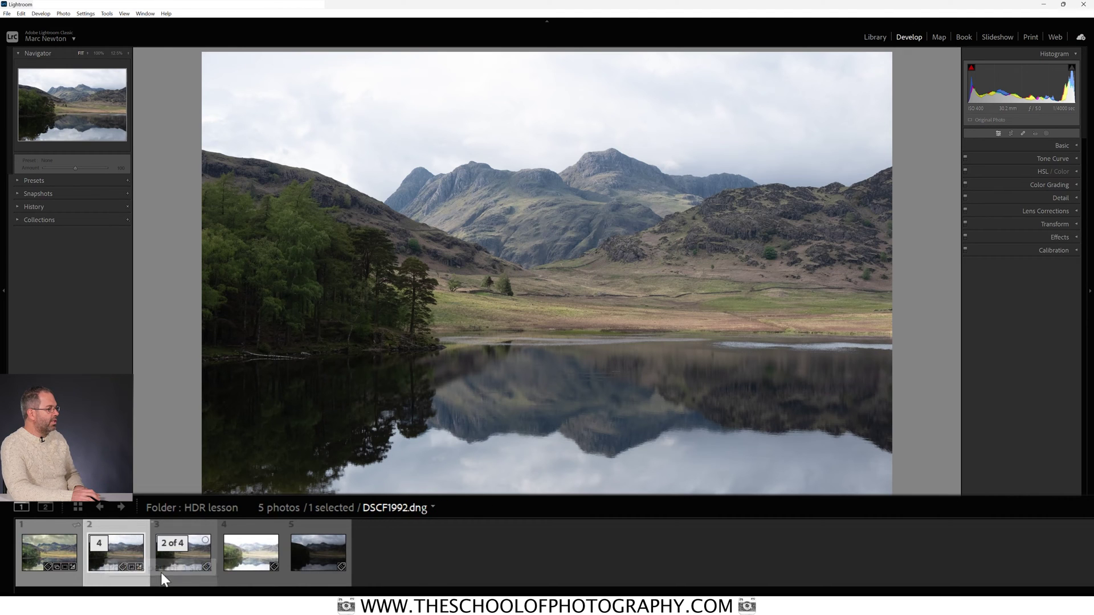
left_click(314, 586)
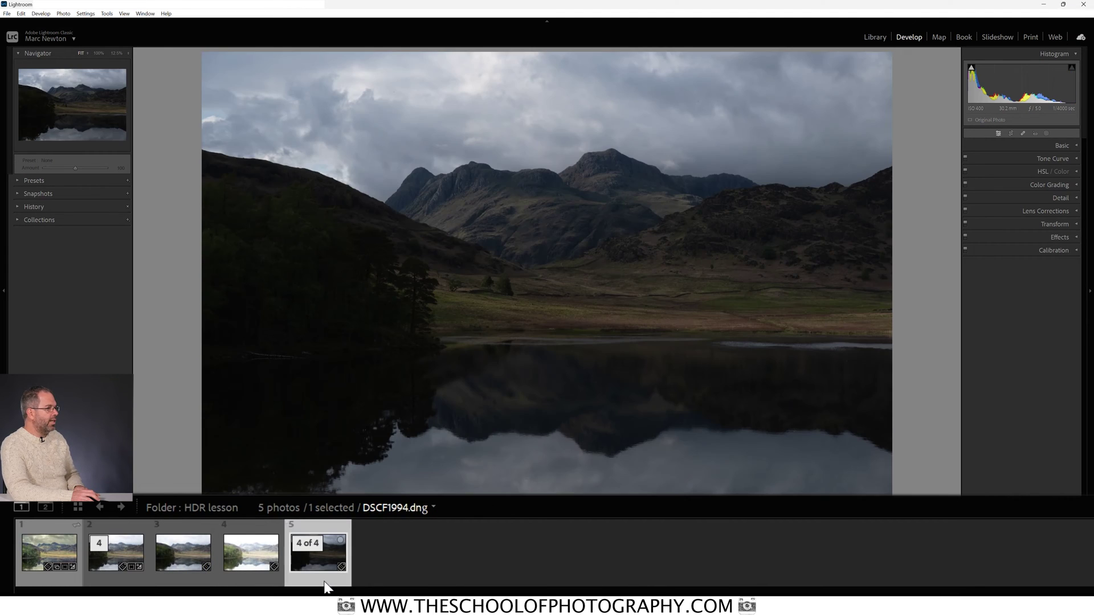
left_click(282, 587)
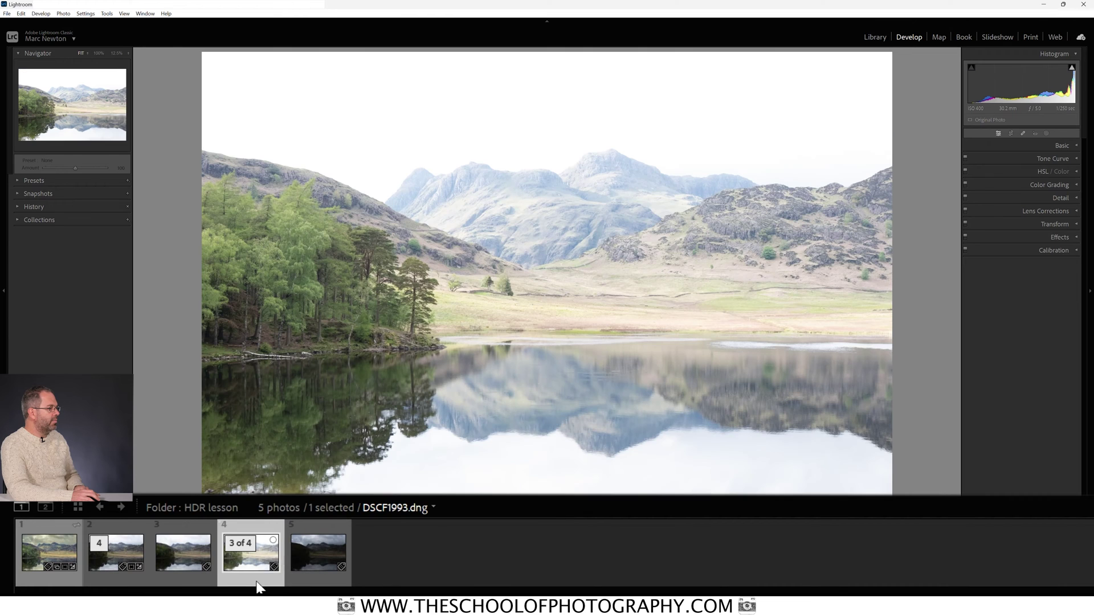
left_click(192, 588)
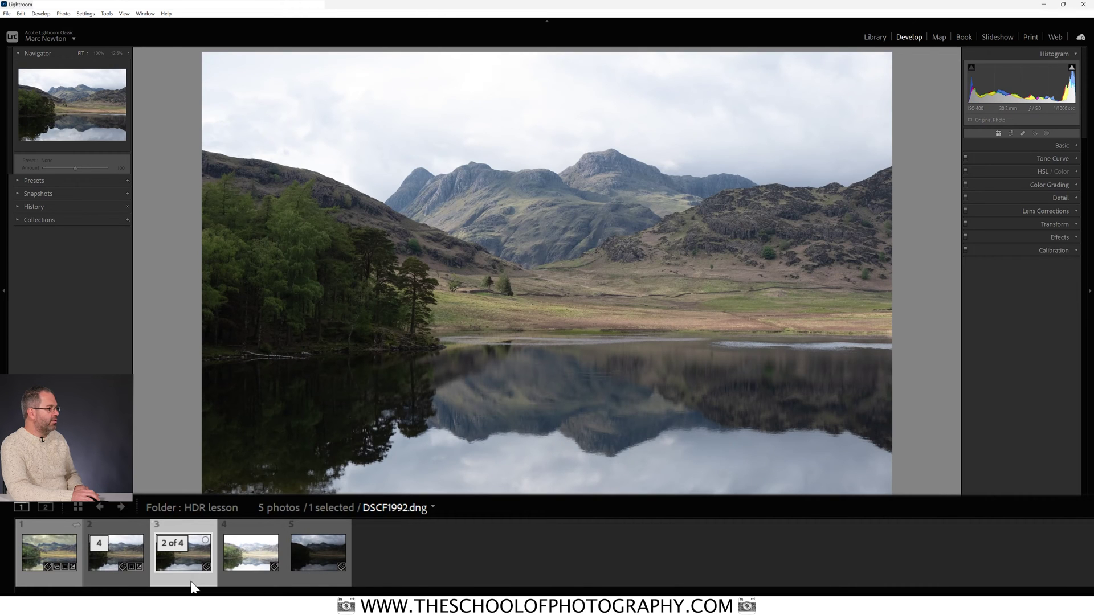
left_click(126, 586)
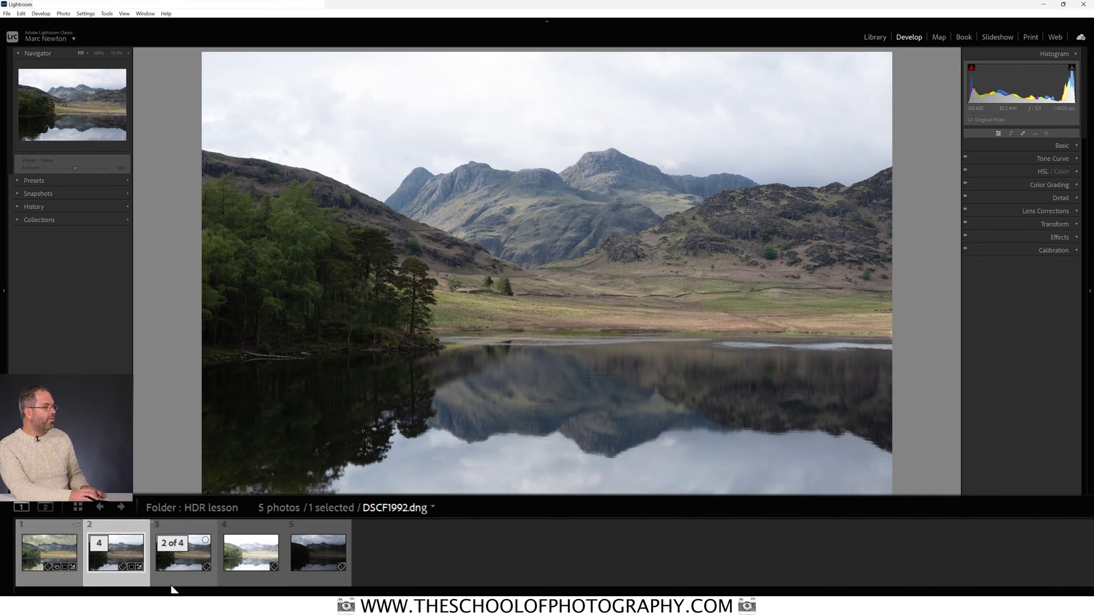
Step: Compare the dark, bright and mid source exposures once more, ending on the merged HDR photo
left_click(327, 586)
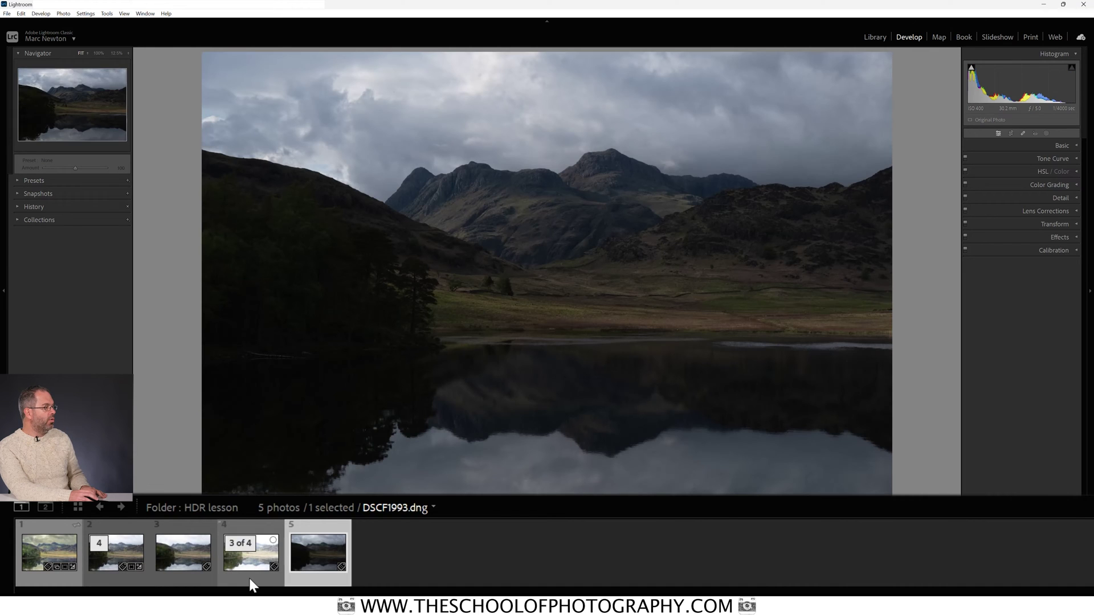
left_click(247, 583)
left_click(190, 575)
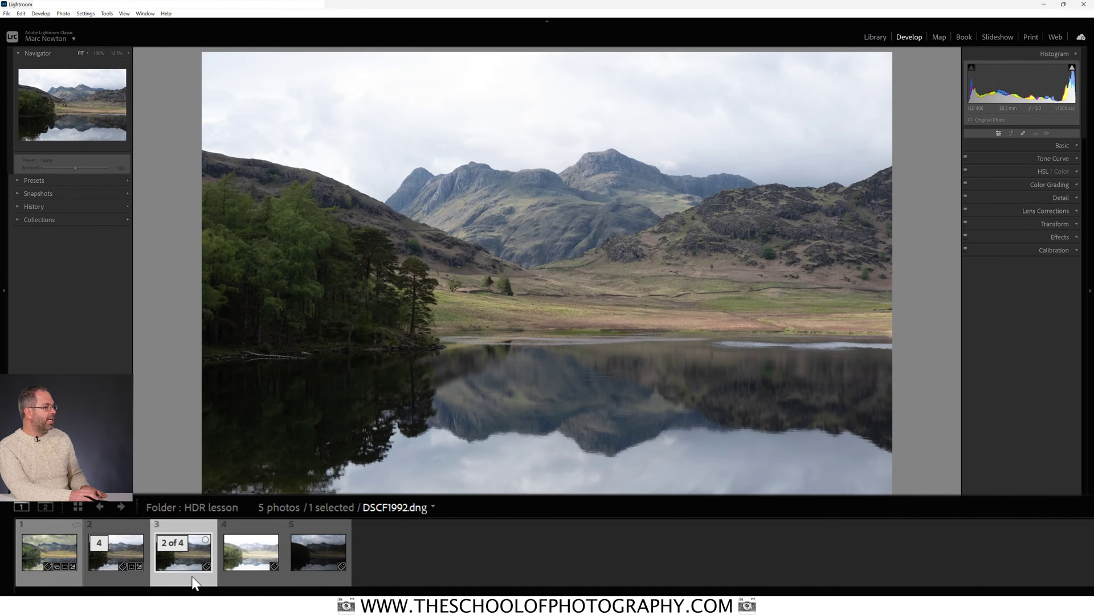
left_click(110, 579)
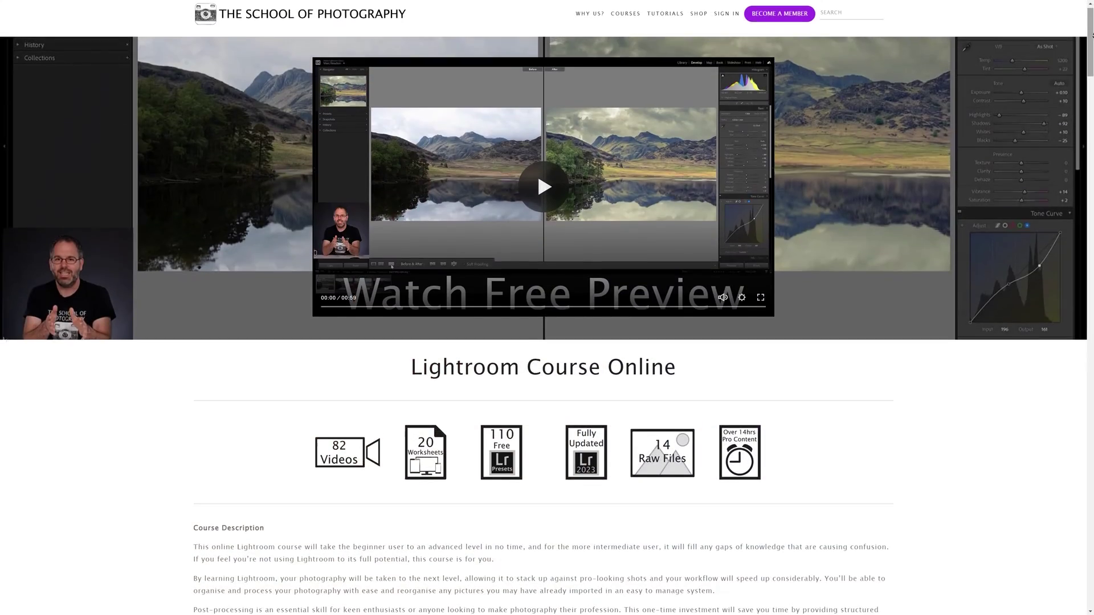
scroll(547, 307, "down", 1)
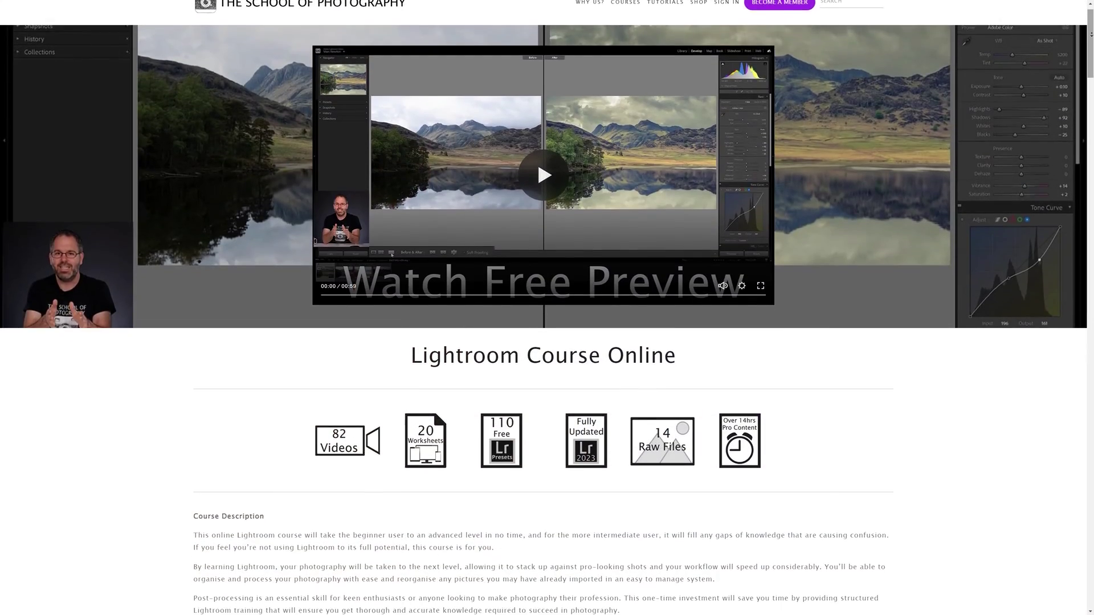
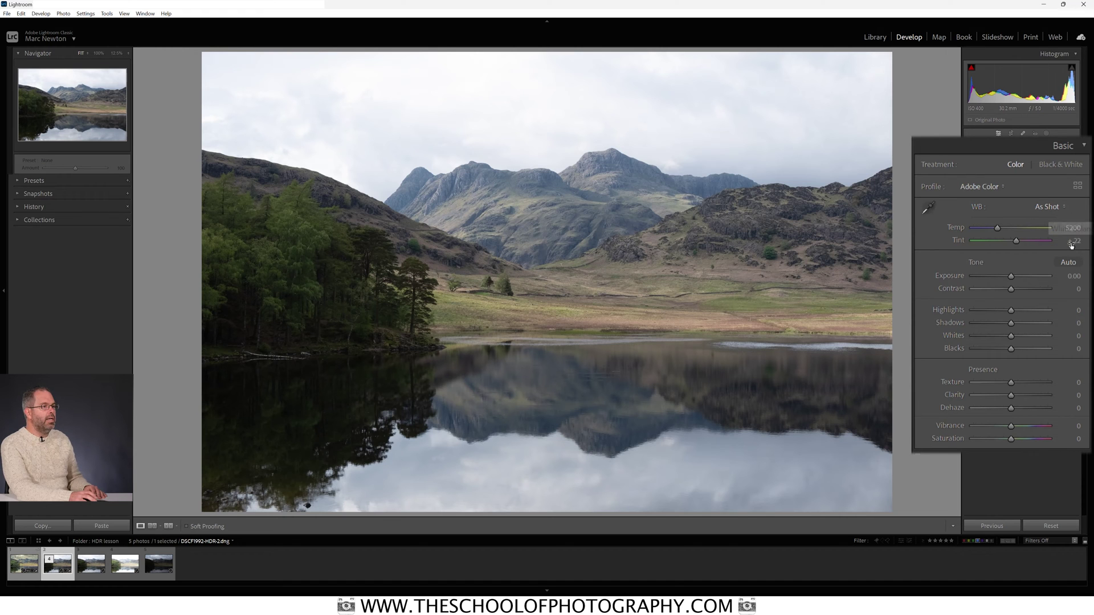
Step: Set the merged photo's Exposure to −0.29, Contrast +12, Highlights −93, Shadows +97, Whites +9 and Blacks −22
left_click_drag(1010, 276, 1008, 275)
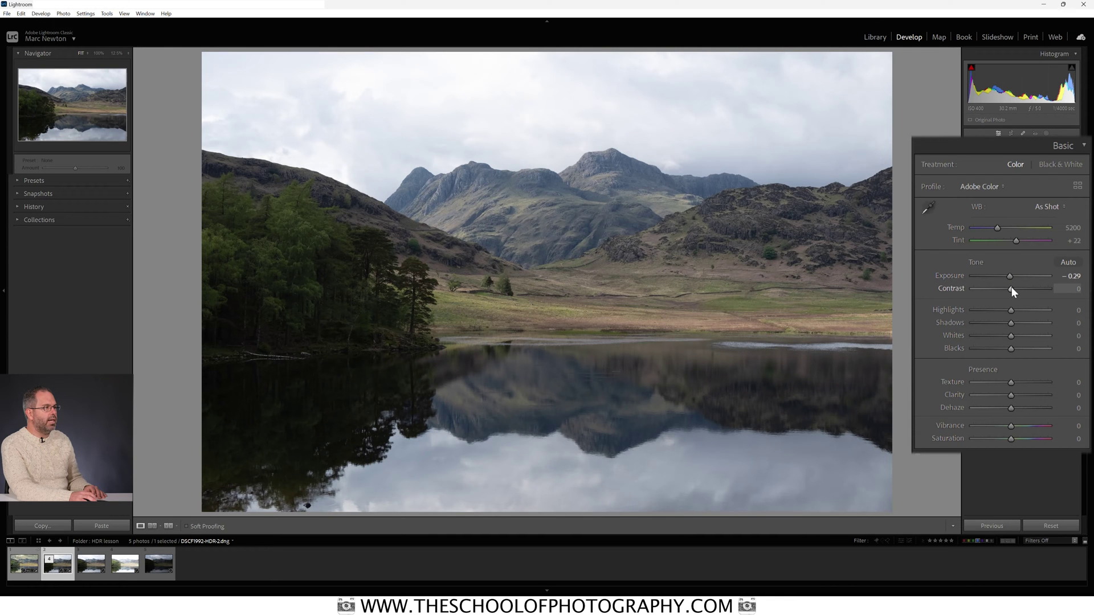
left_click_drag(1011, 290, 976, 309)
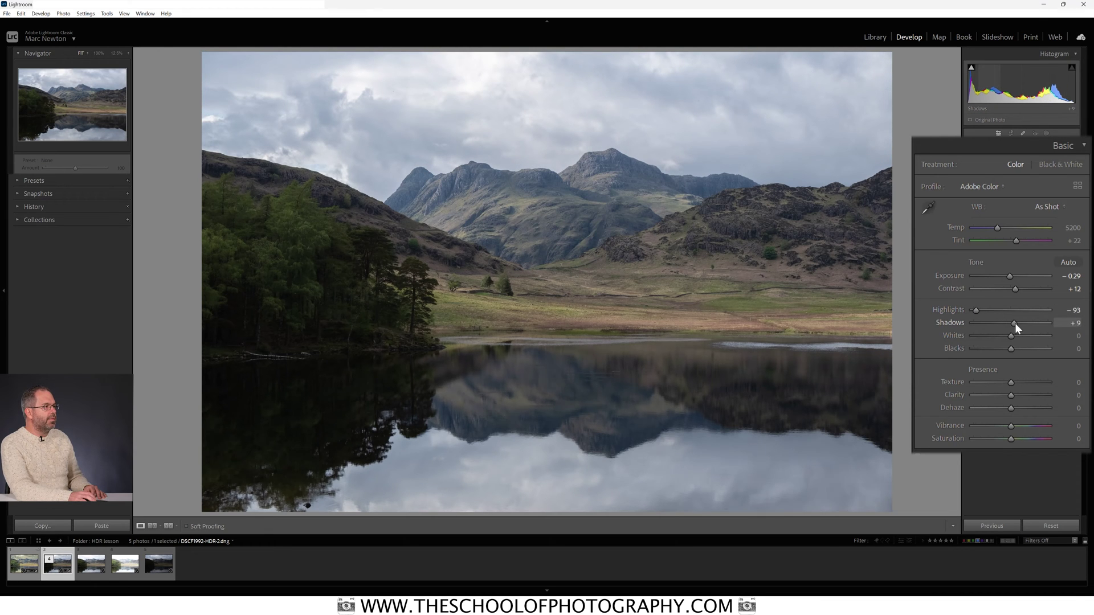
left_click_drag(1014, 324, 1047, 323)
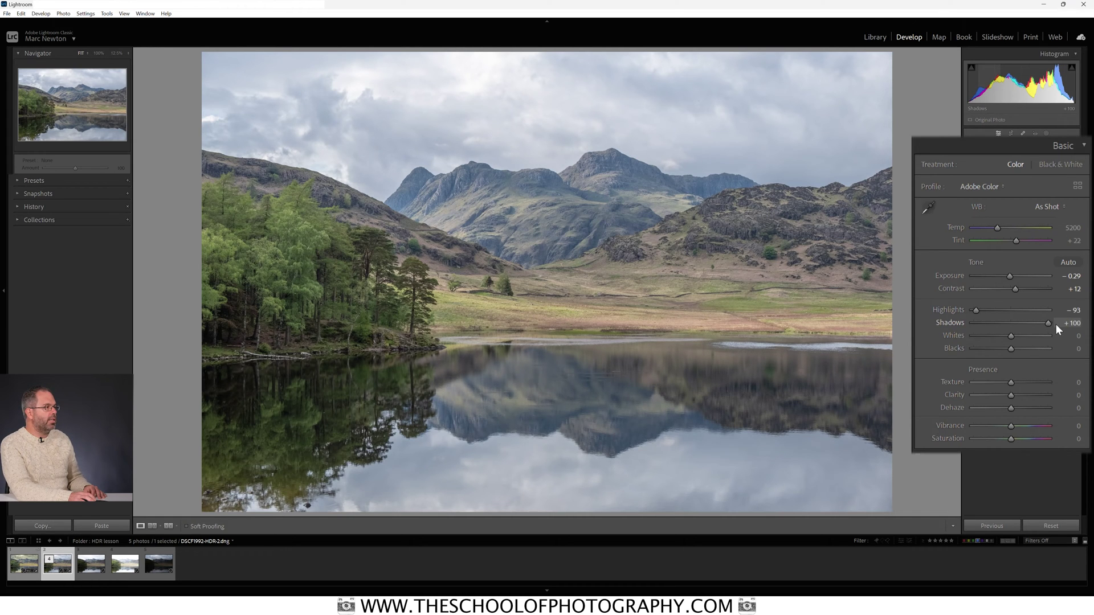
left_click_drag(1054, 324, 1005, 348)
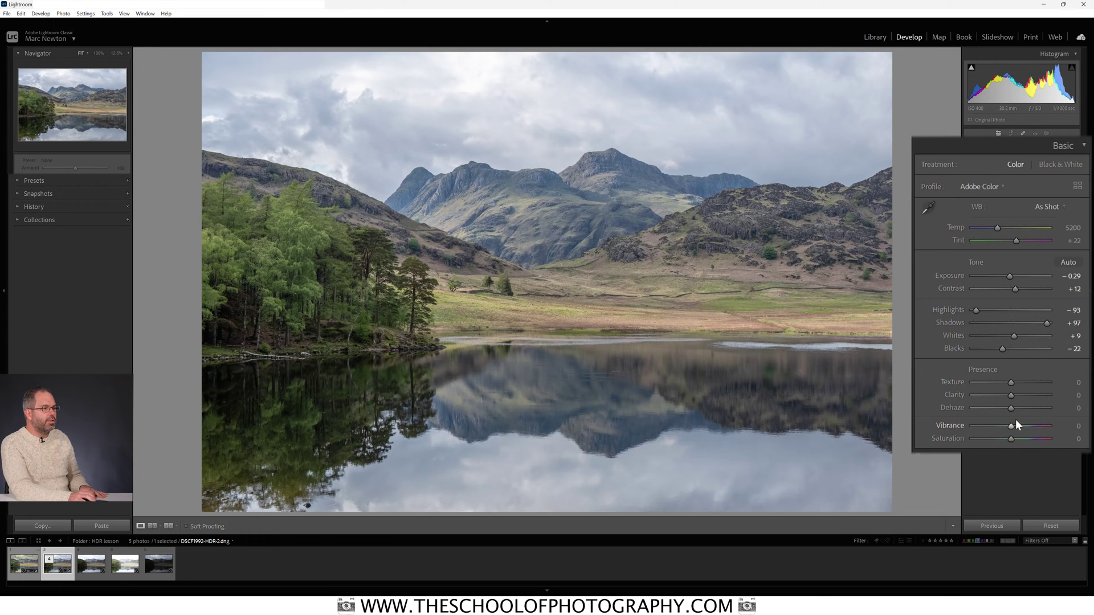
Step: Set Vibrance to +15 and Saturation to +2, and refine Exposure to −0.20 and Contrast to +8
left_click_drag(1011, 427, 1020, 426)
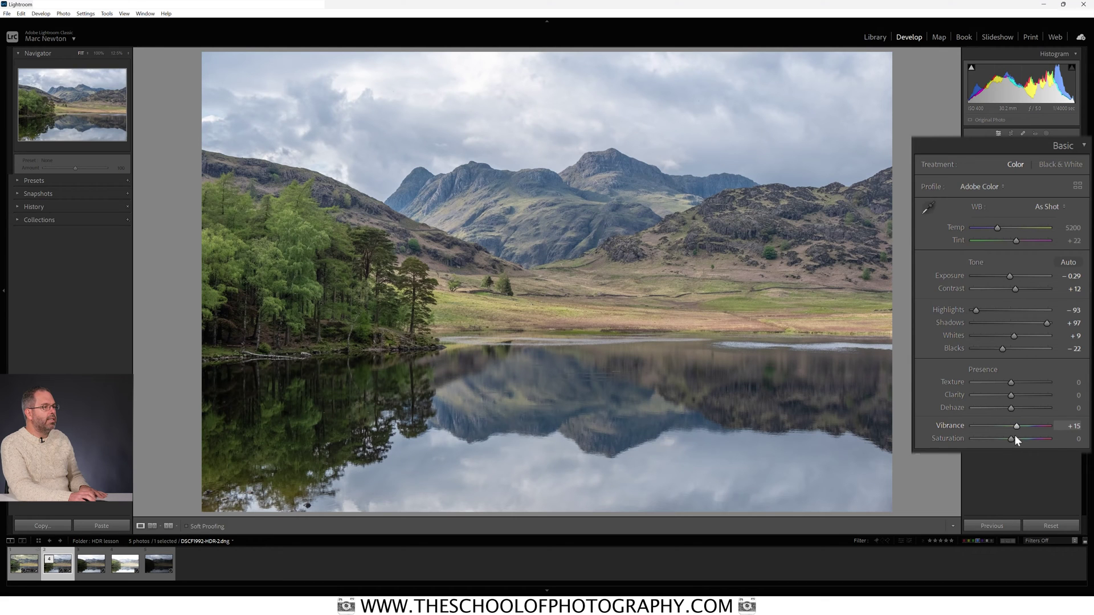
mouse_move(1011, 439)
left_mouse_down()
mouse_move(1025, 441)
mouse_move(1013, 440)
left_mouse_up()
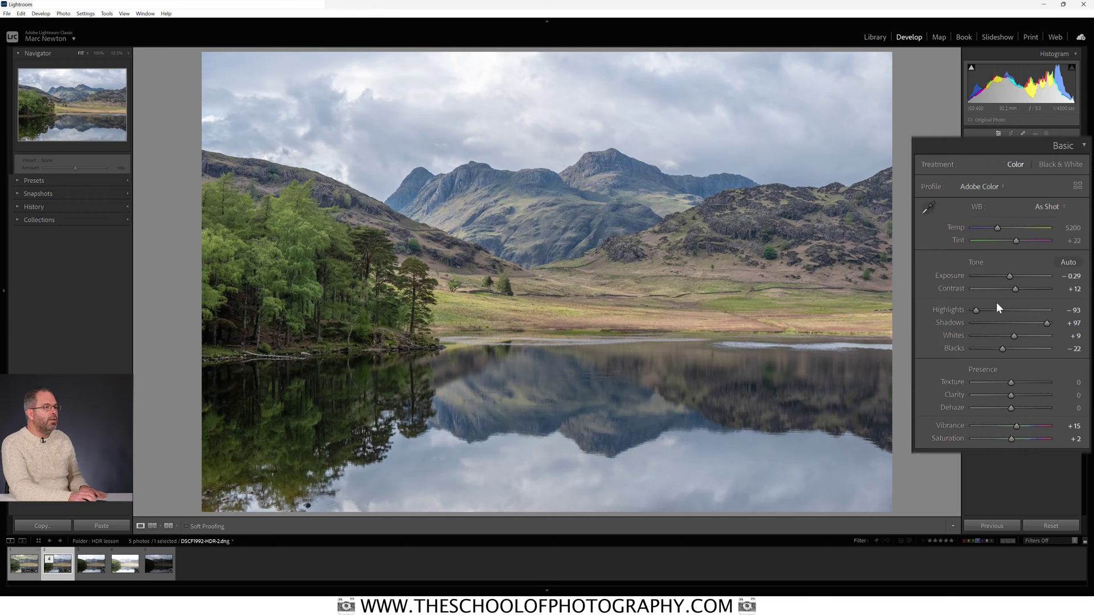
left_click_drag(1010, 275, 1010, 275)
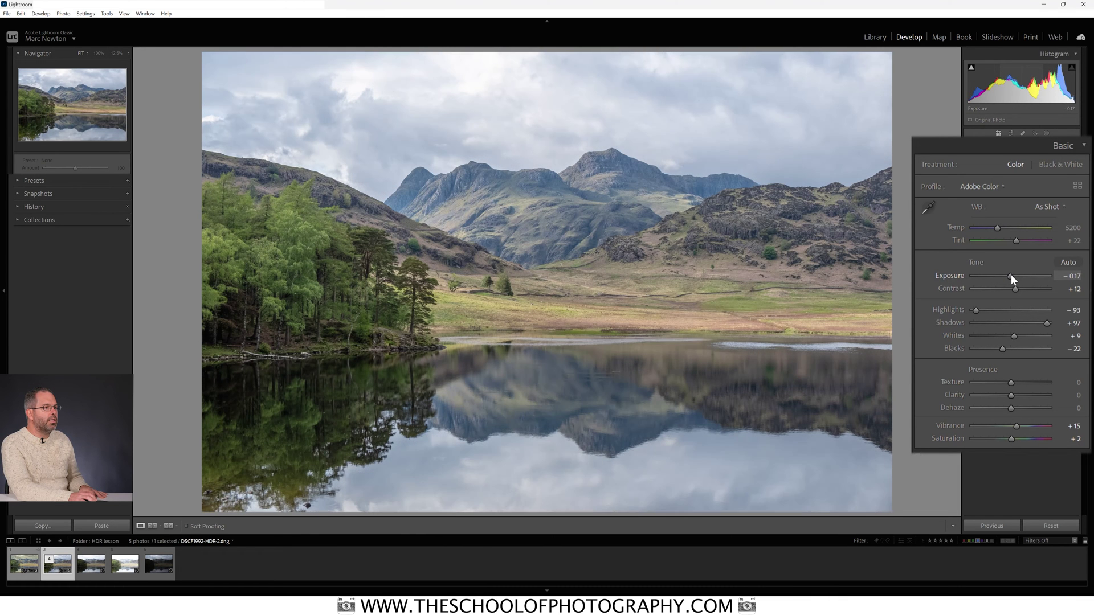
left_click_drag(1010, 275, 1011, 275)
left_click_drag(1074, 289, 1071, 289)
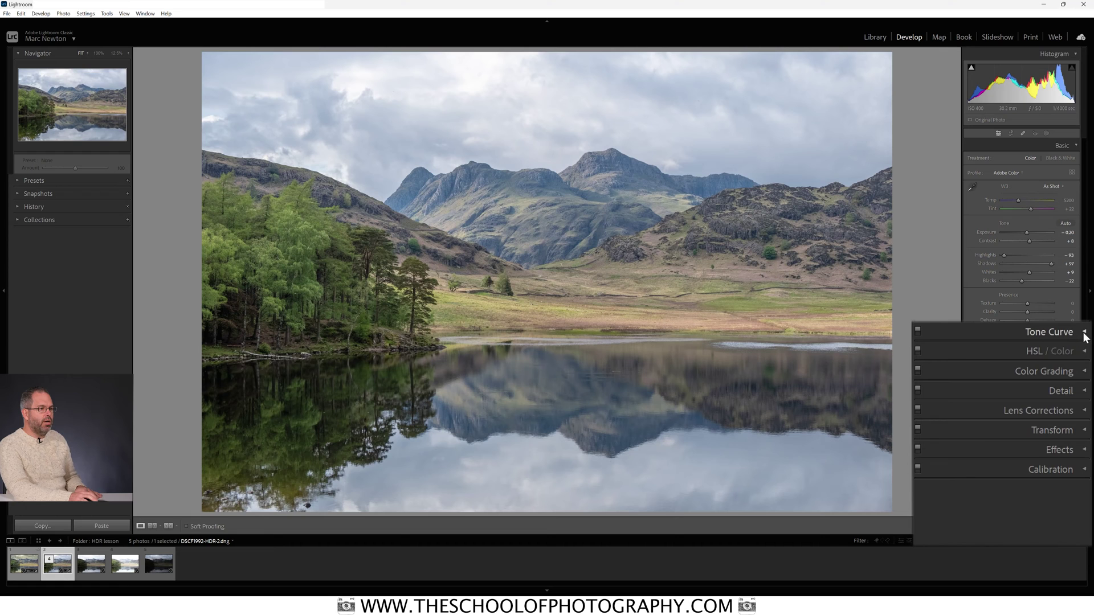
Step: Add a highlights point to the blue channel of the tone curve and lower it to input 194, output 170
left_click(1076, 354)
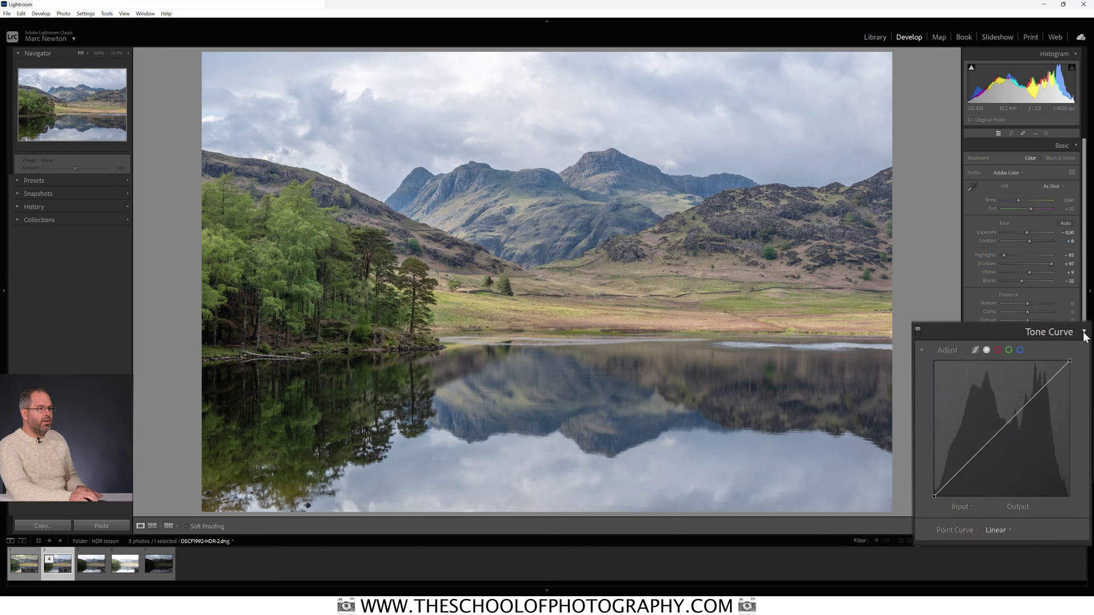
left_click(1020, 350)
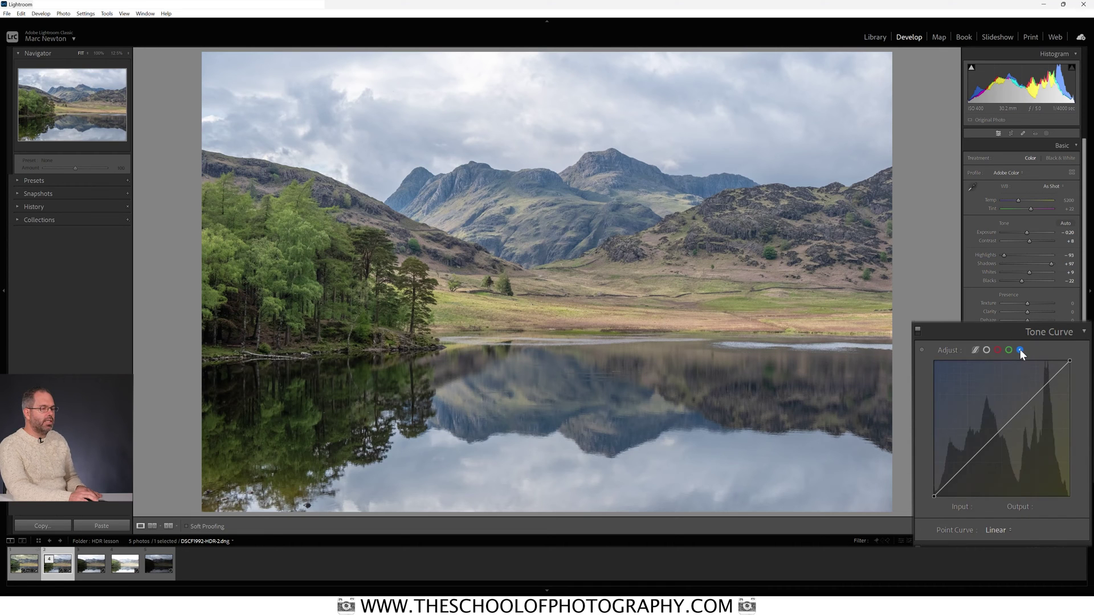
left_click_drag(1028, 401, 1030, 404)
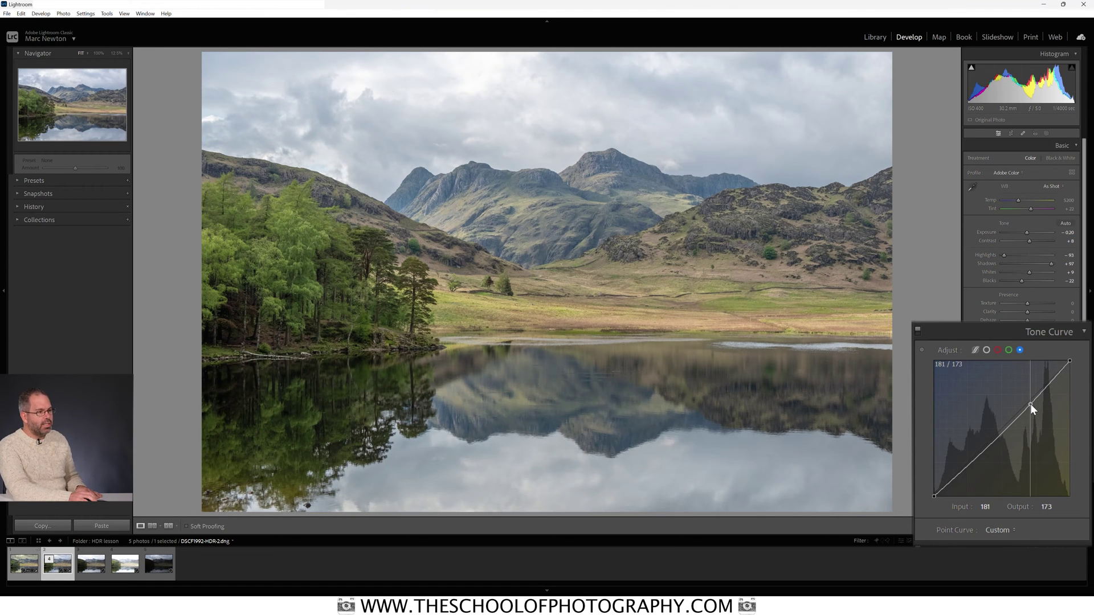
left_click_drag(1030, 405, 1037, 405)
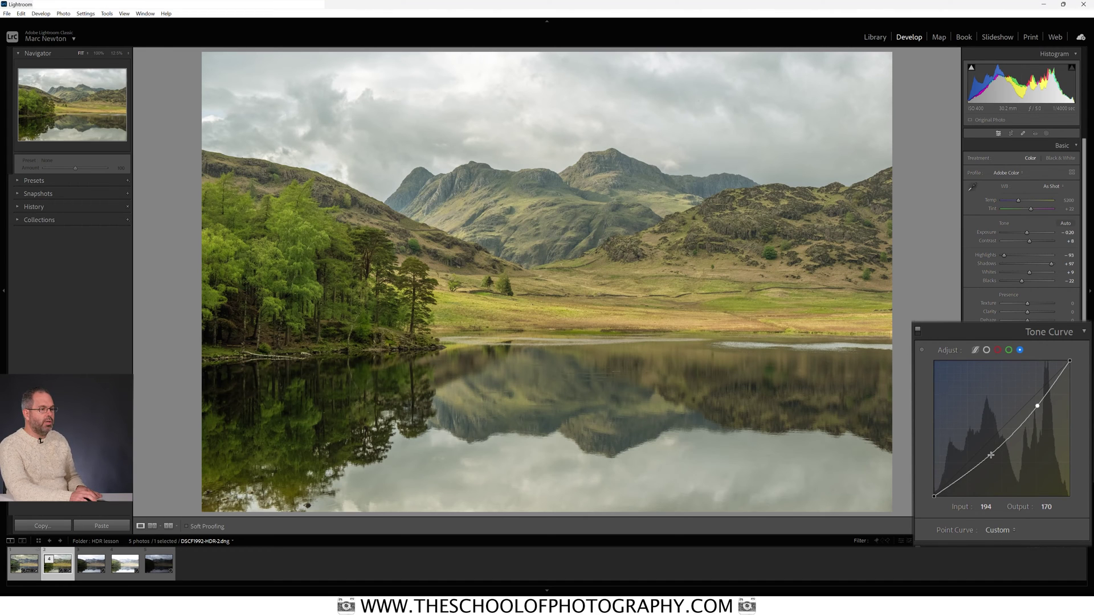
Step: Raise a shadows point on the blue curve to about input 110, output 106, and move the highlights point to input 201, output 168
left_click_drag(991, 455, 993, 440)
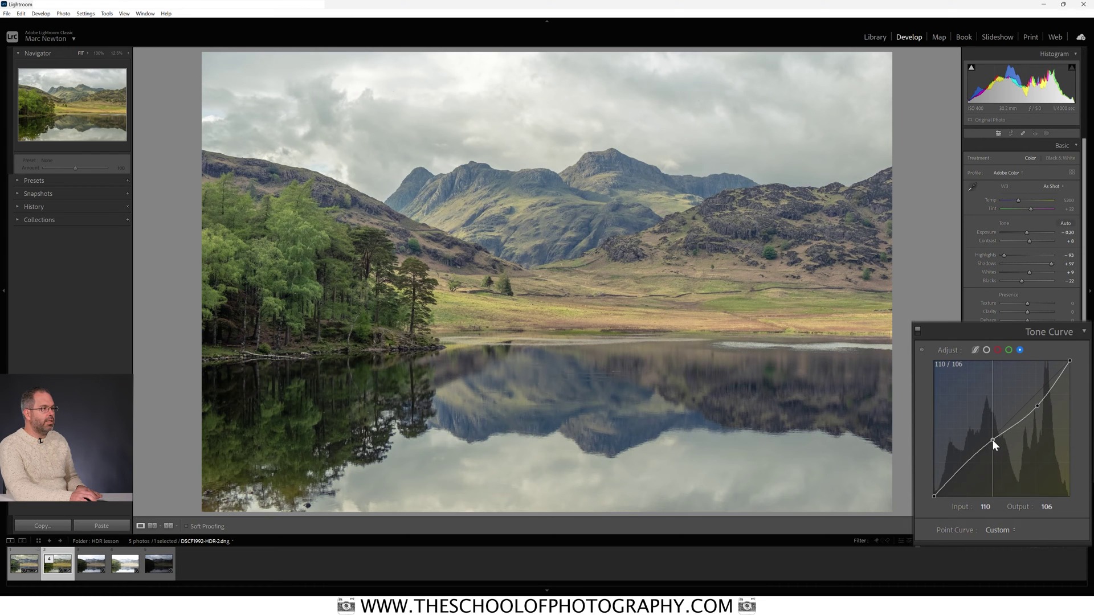
left_click(1038, 408)
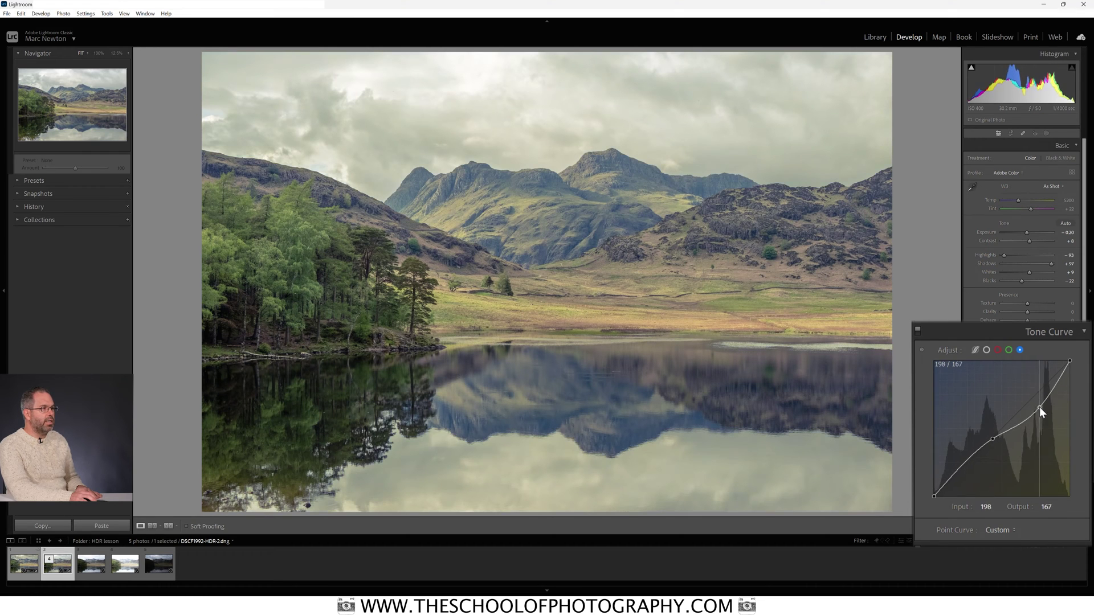
left_click_drag(1040, 407, 1041, 408)
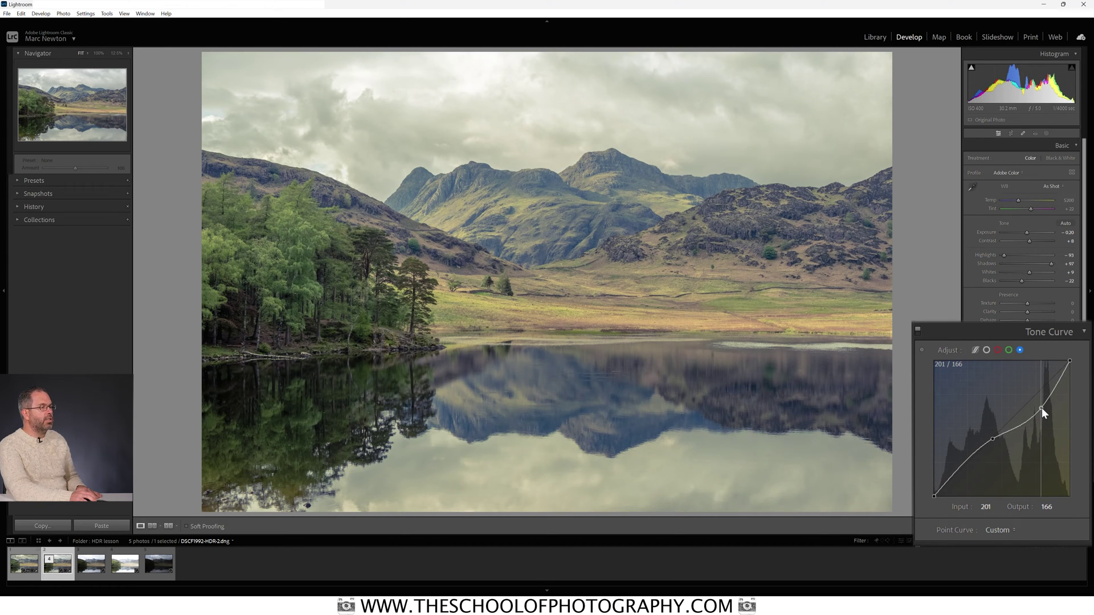
left_click_drag(1041, 408, 1041, 406)
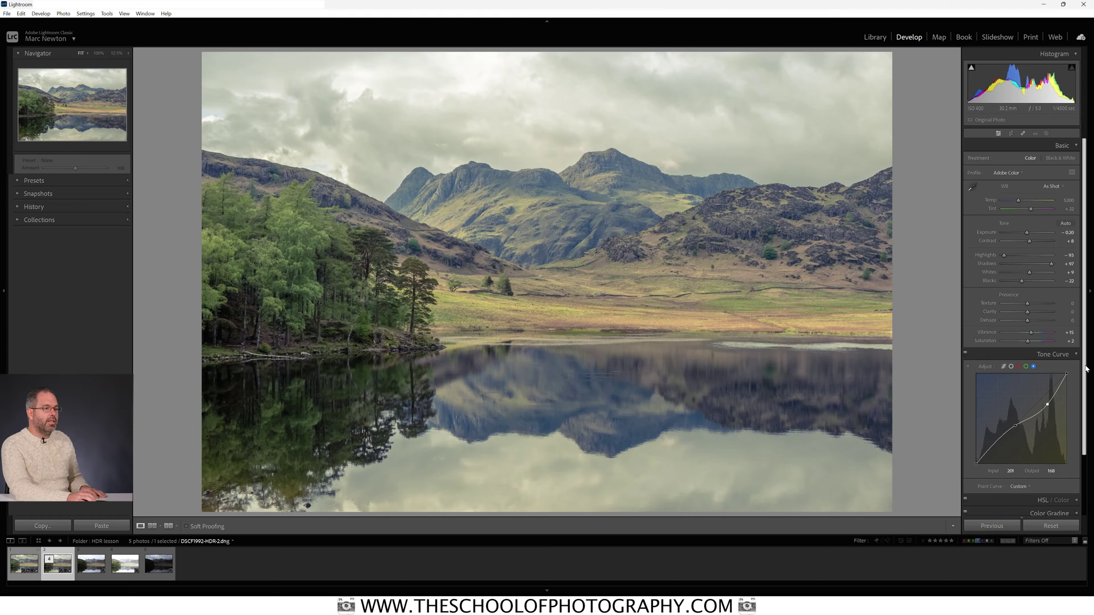
Step: Sharpen the photo with Amount 80 and Masking 25, checking the masked edges in the mask preview
scroll(1087, 369, "down", 3)
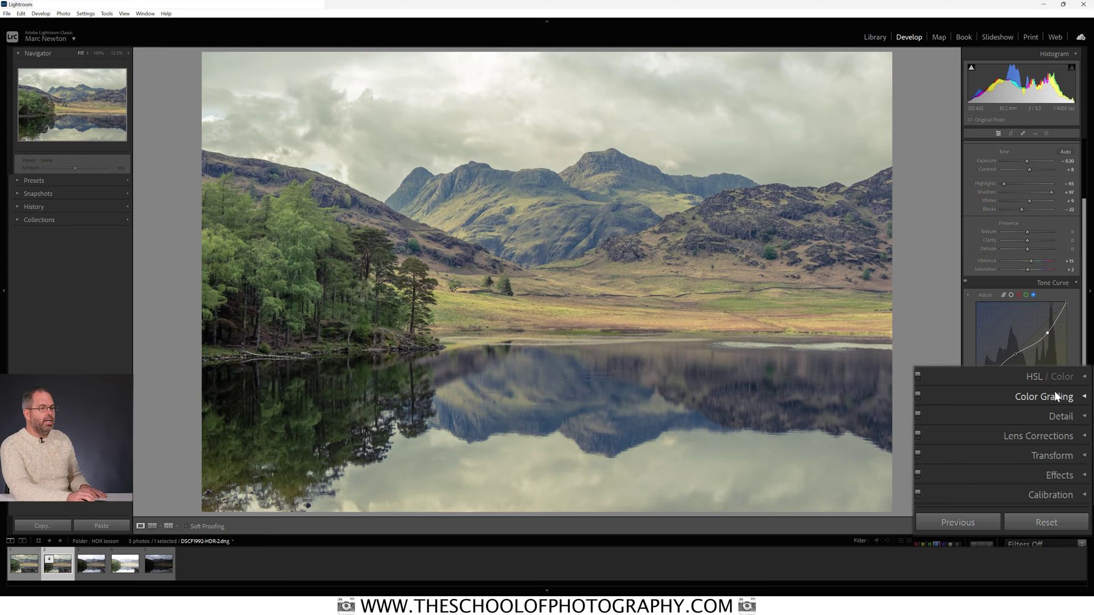
left_click(1085, 419)
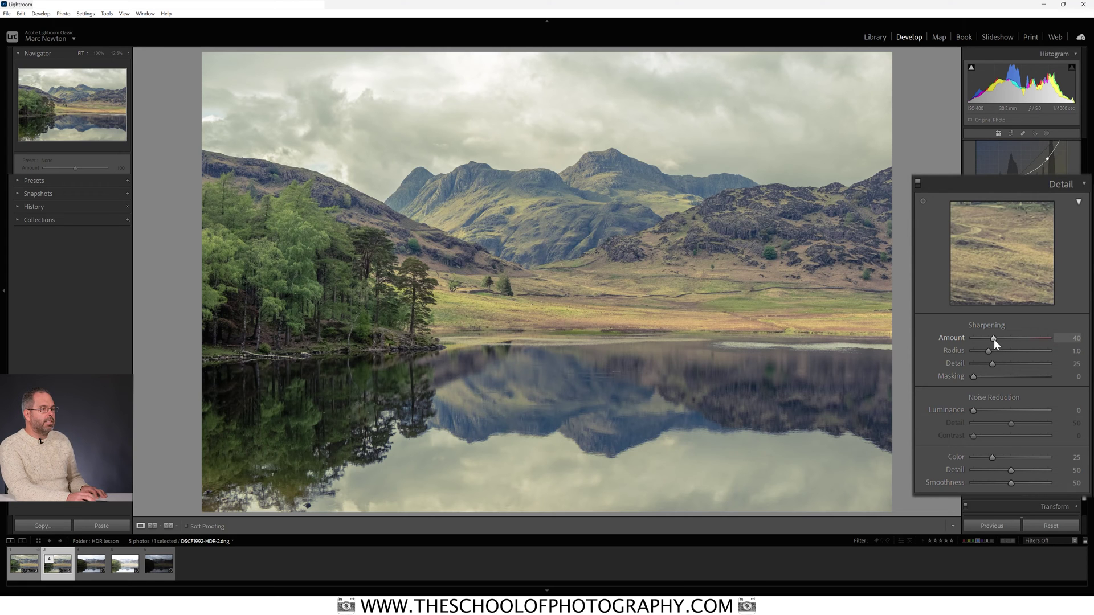
left_click_drag(1000, 340, 1013, 340)
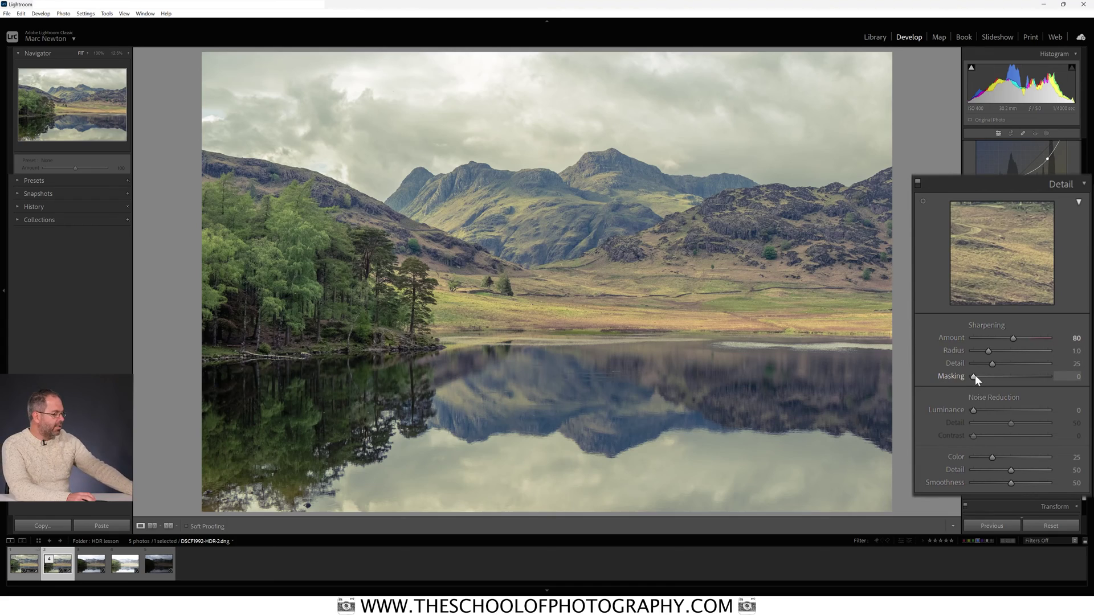
left_click_drag(973, 377, 990, 378)
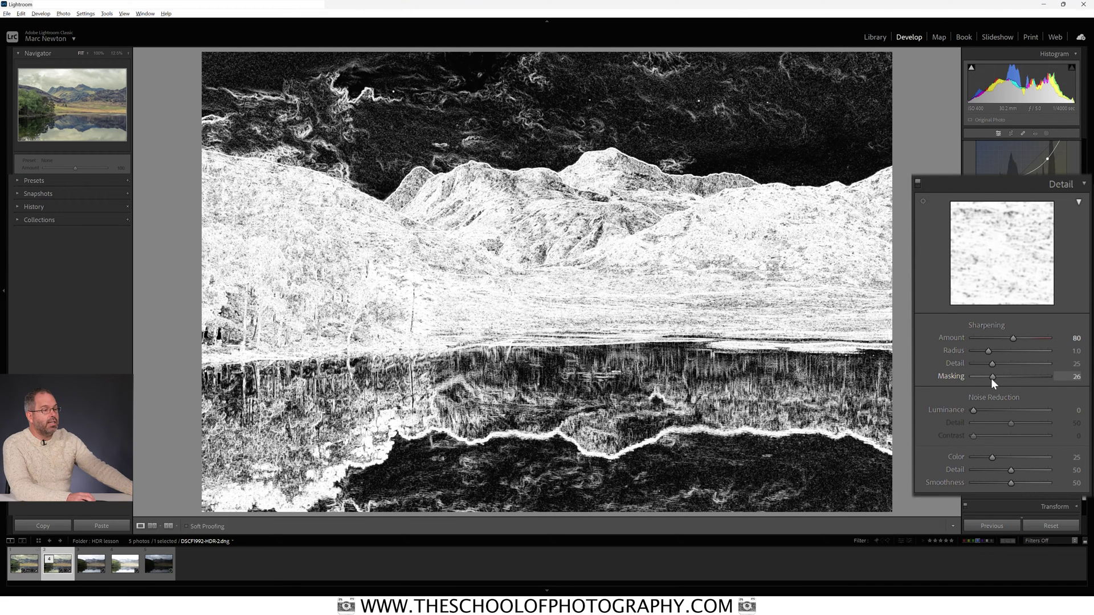
left_click_drag(990, 378, 990, 378)
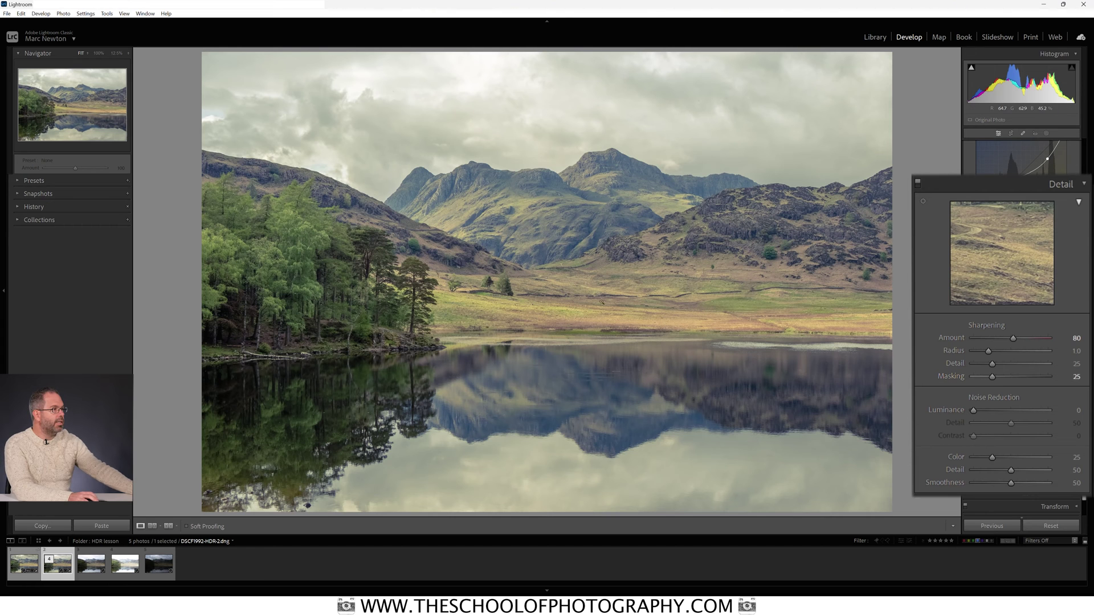
Step: Compare the trees and hillside at 100% with and without the Detail adjustments, leaving them on
left_click(451, 232)
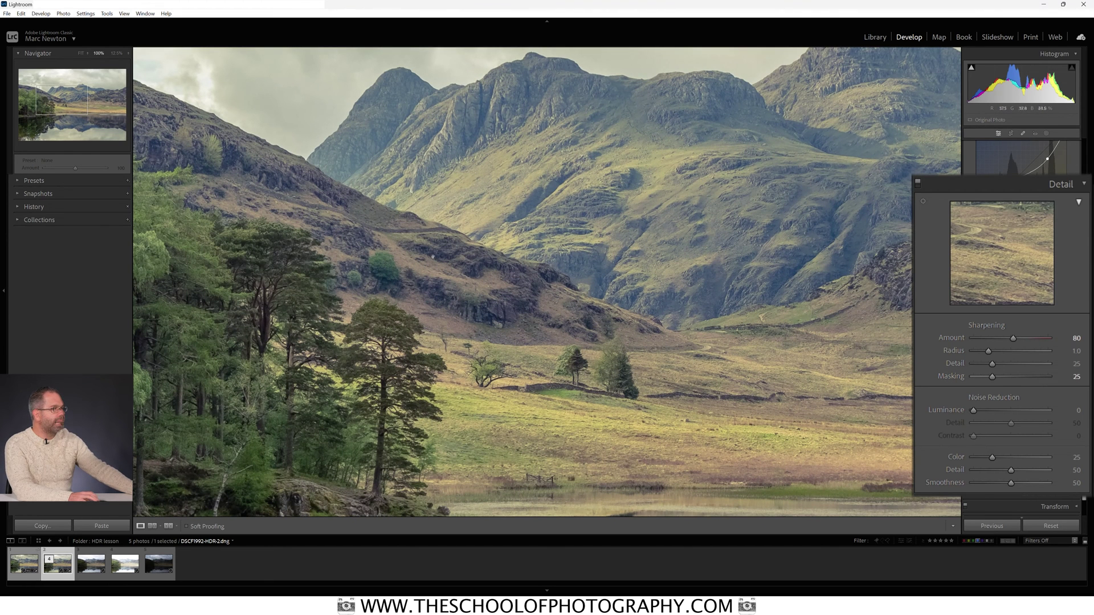
left_click(918, 180)
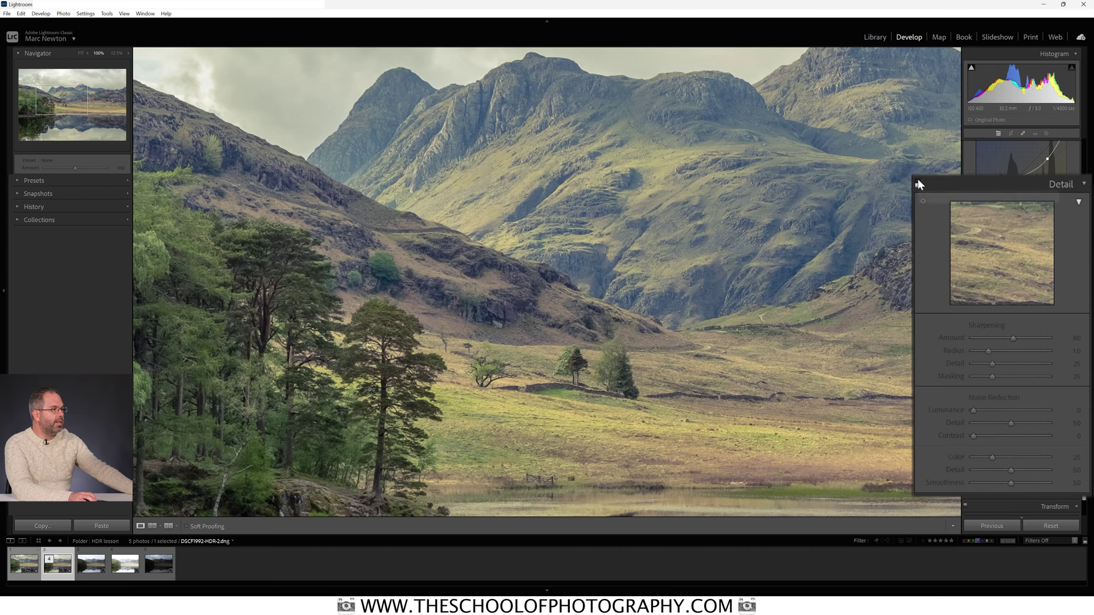
left_click(918, 182)
left_click(918, 182)
left_click(918, 183)
left_click(918, 182)
left_click(918, 183)
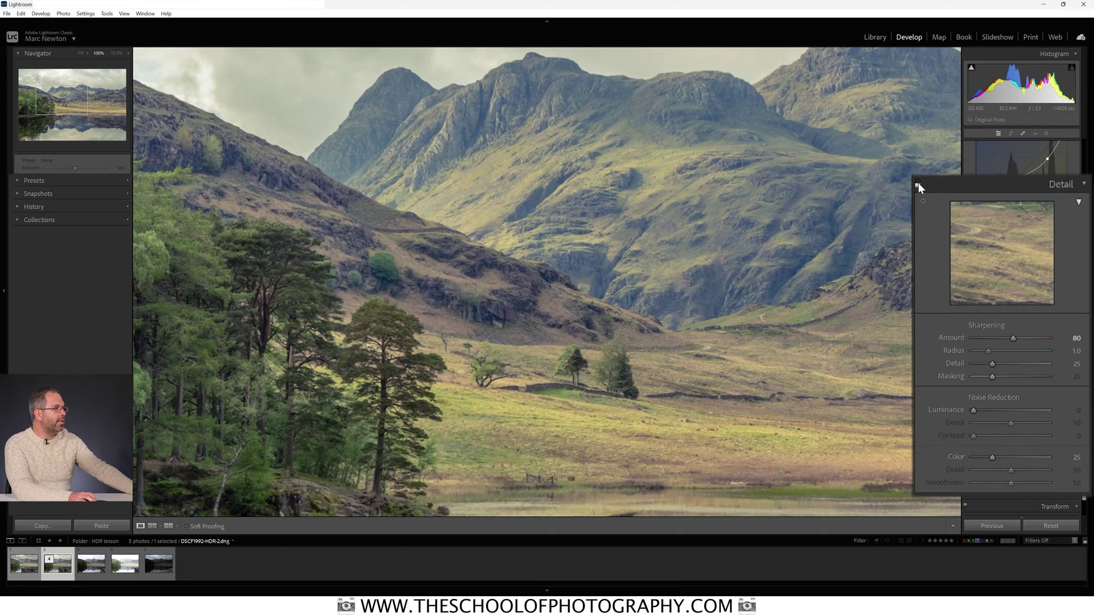
left_click(918, 182)
left_click(918, 183)
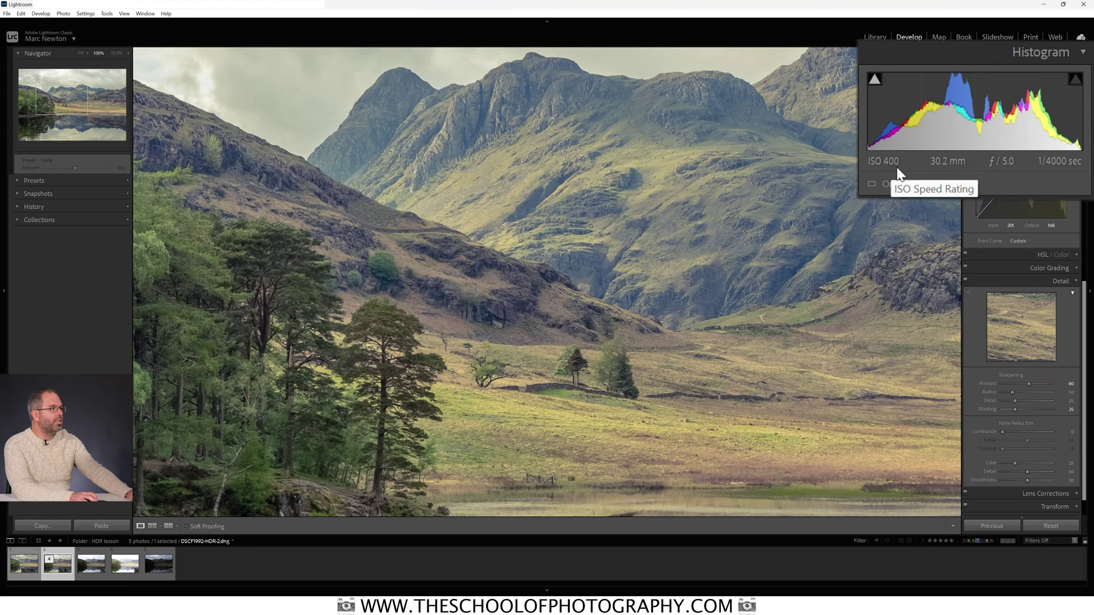
Step: Set Luminance noise reduction to 10 and compare the sky and mountains with and without the Detail adjustments
left_click_drag(508, 81, 536, 258)
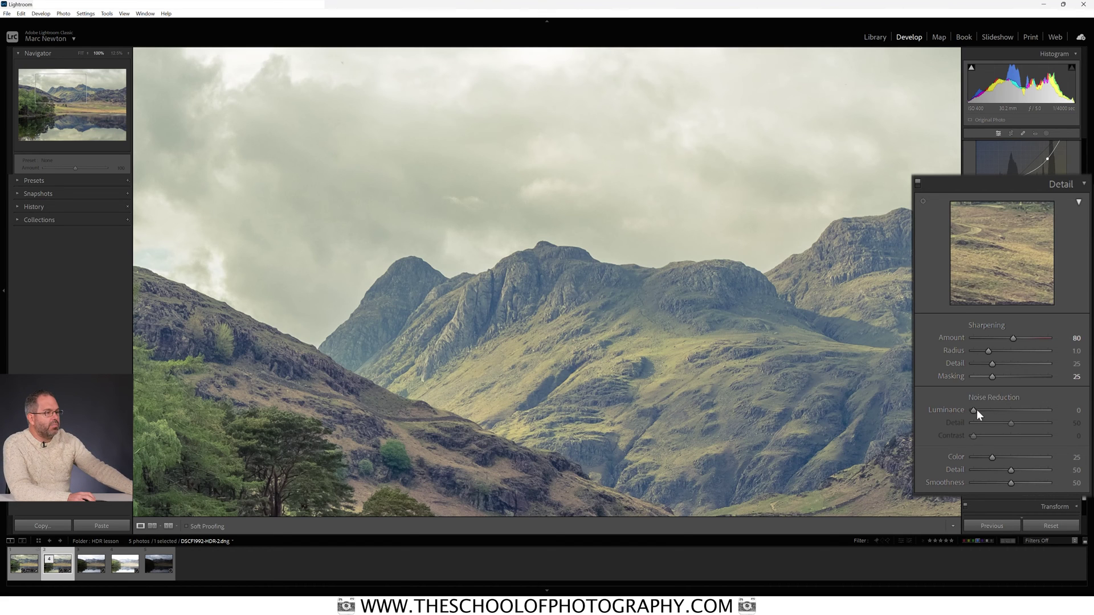
left_click_drag(973, 409, 977, 409)
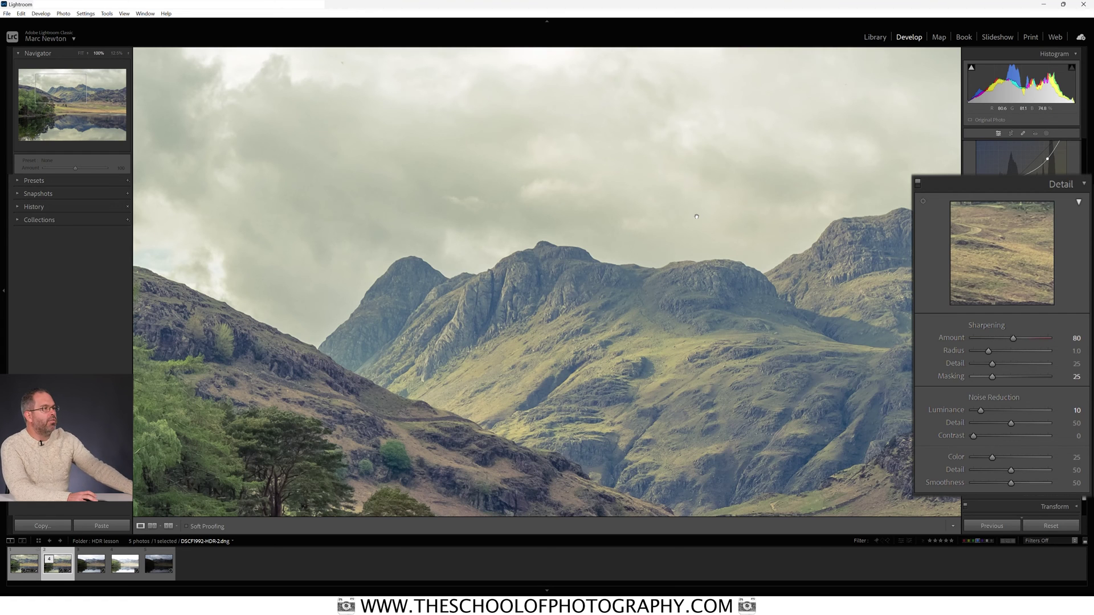
left_click(918, 183)
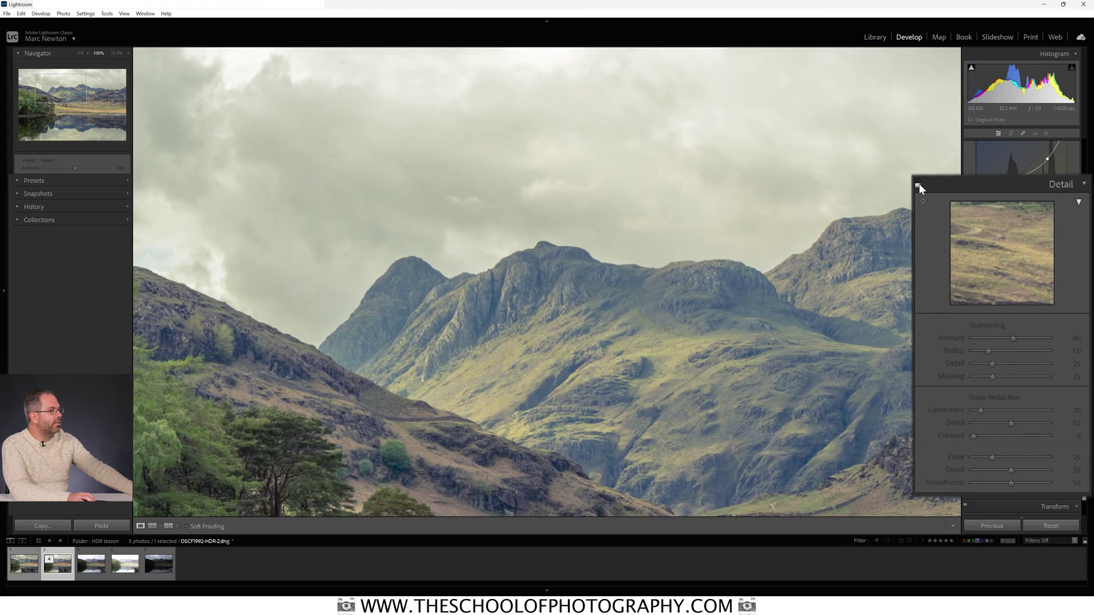
left_click(918, 182)
left_click(919, 184)
left_click(918, 185)
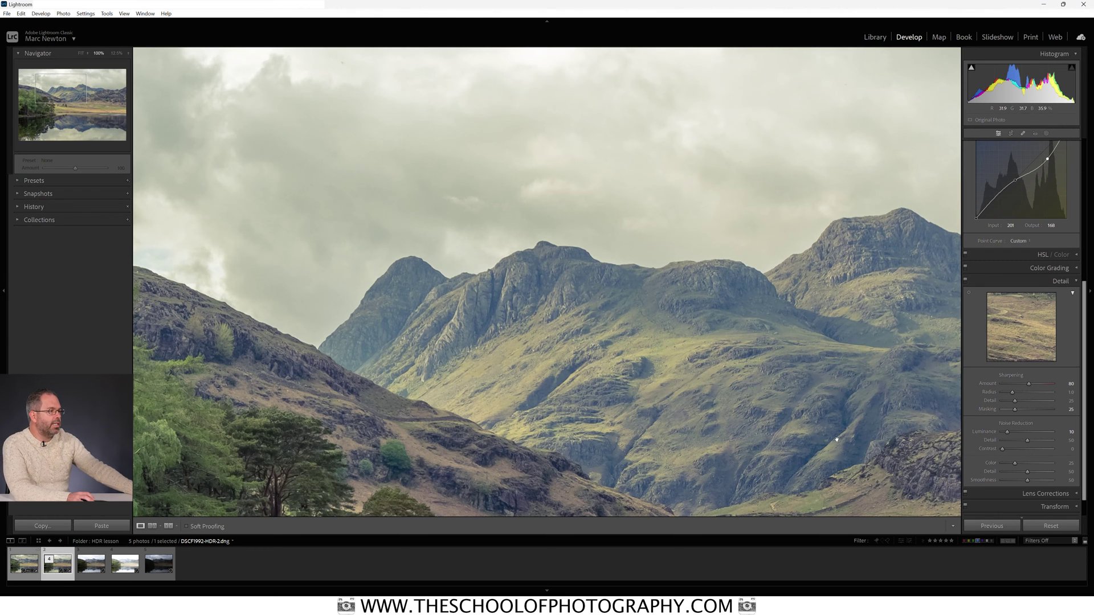
left_click(599, 343)
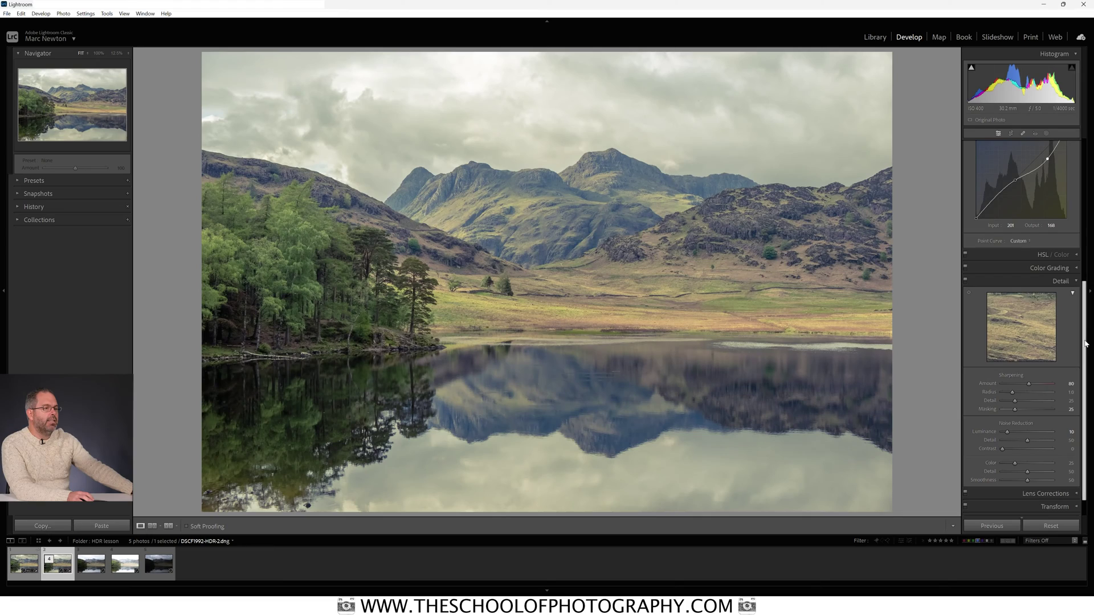
Step: Mask the sky and mountains with a linear gradient ending at the far lakeshore, with Exposure −1.08 and Highlights −43
scroll(1091, 151, "up", 5)
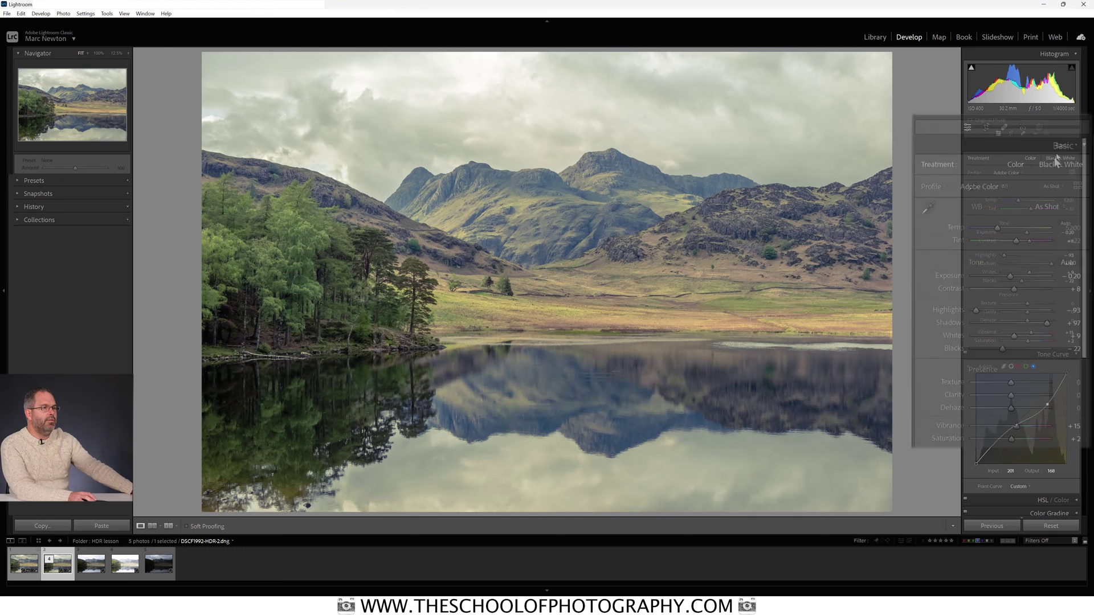
left_click(1040, 128)
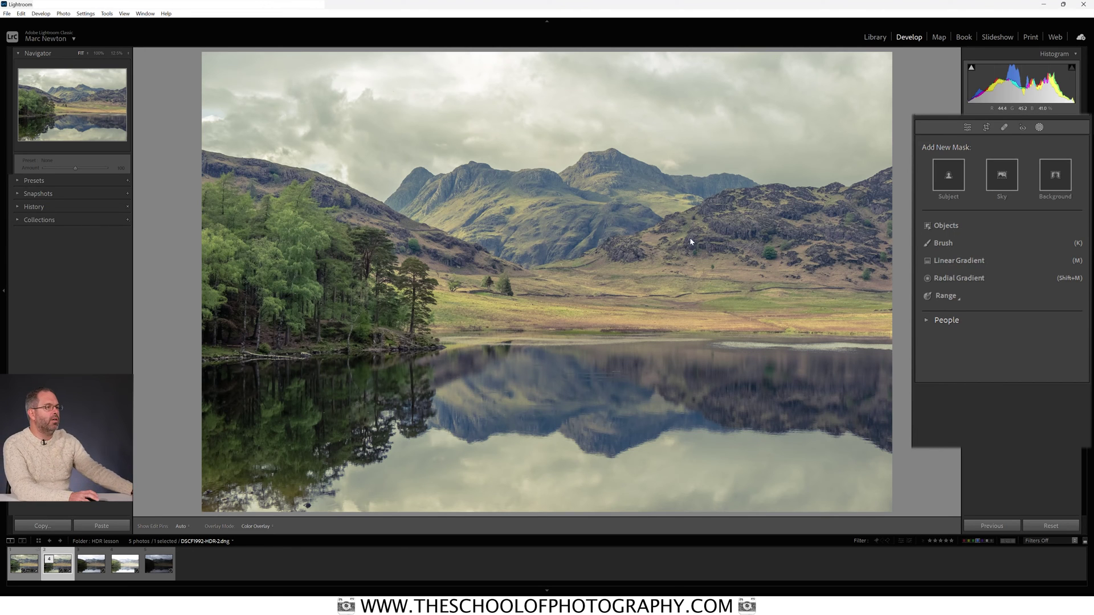
left_click(940, 260)
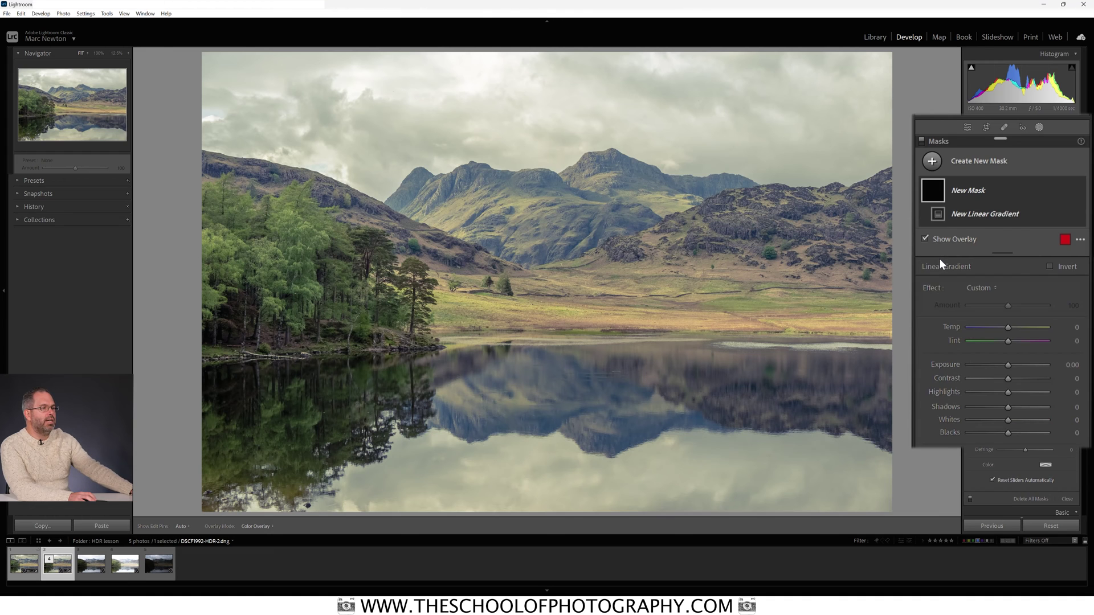
left_click_drag(518, 52, 518, 374)
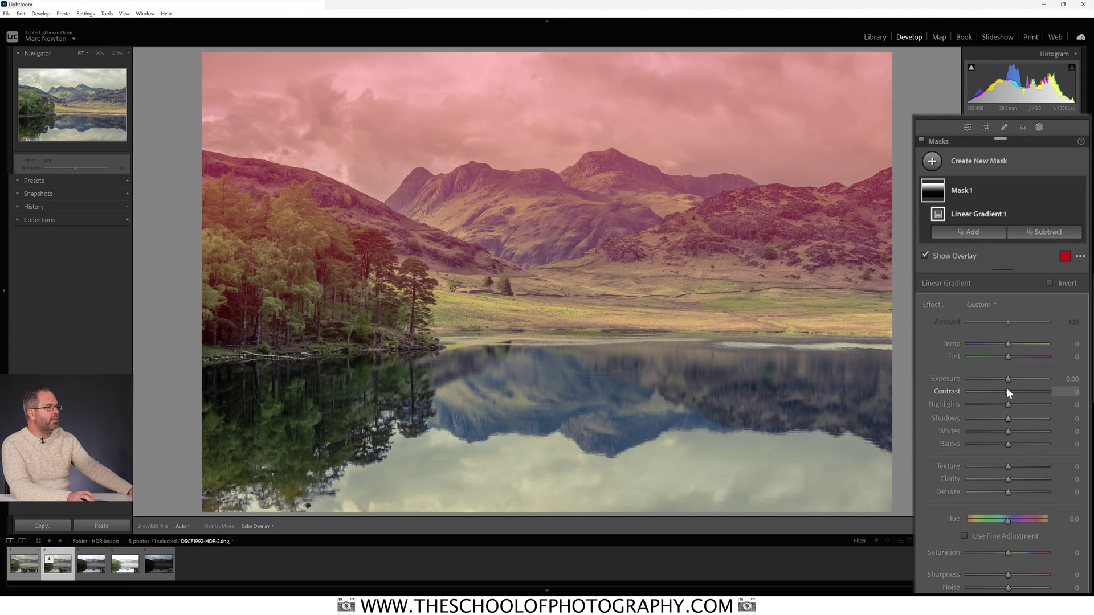
left_click_drag(1007, 381, 993, 405)
left_click_drag(518, 373, 518, 308)
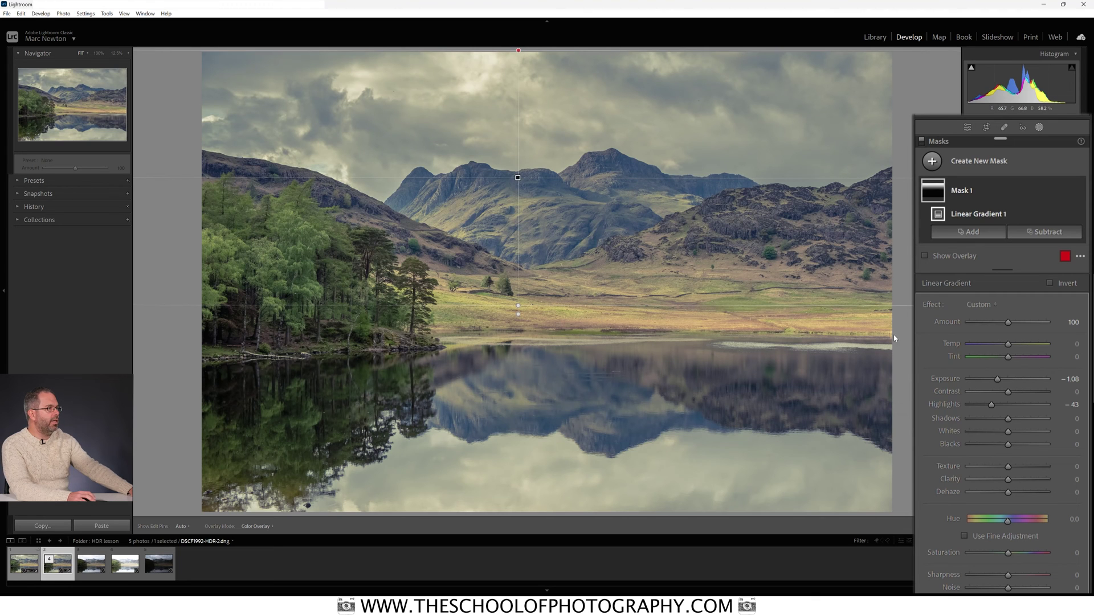
Step: Compare the photo with and without the sky's linear gradient mask
left_click(1080, 191)
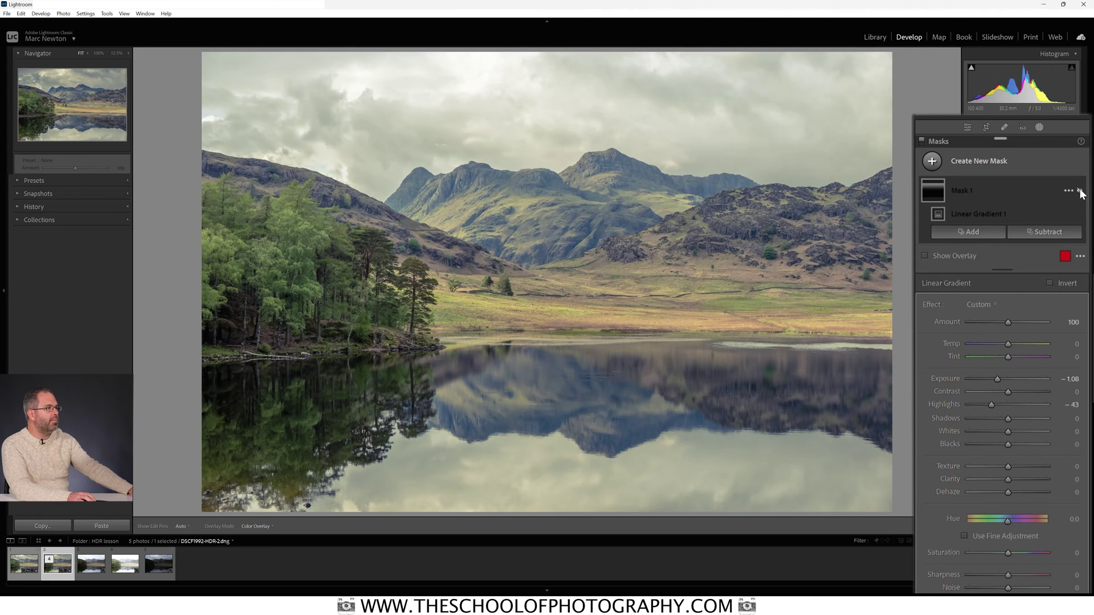
left_click(1080, 192)
left_click(1080, 191)
left_click(1080, 191)
left_click(1080, 192)
left_click(1080, 191)
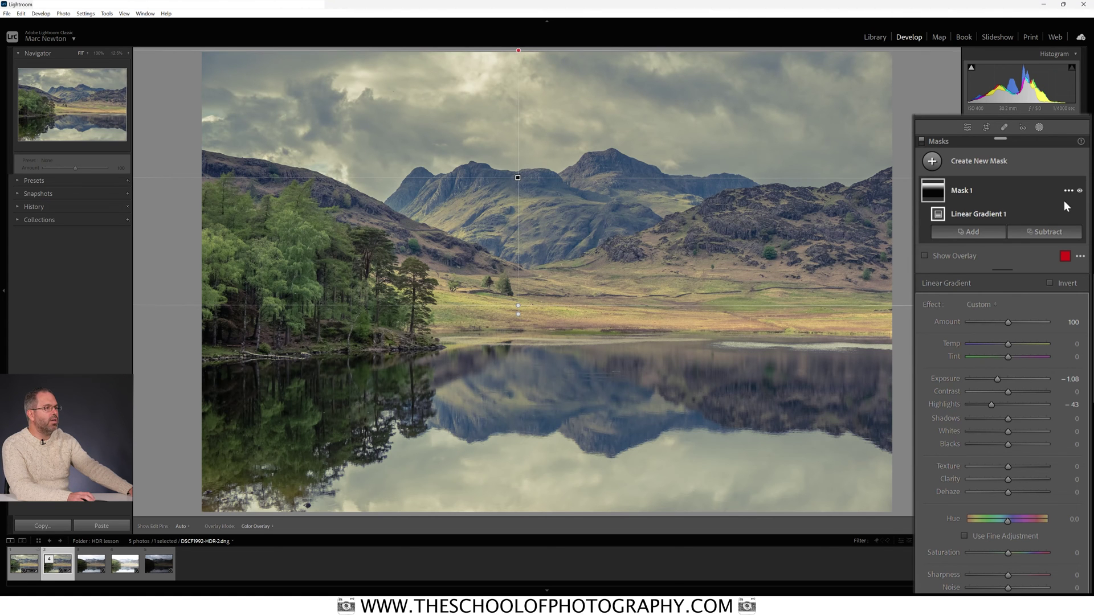
left_click(1080, 192)
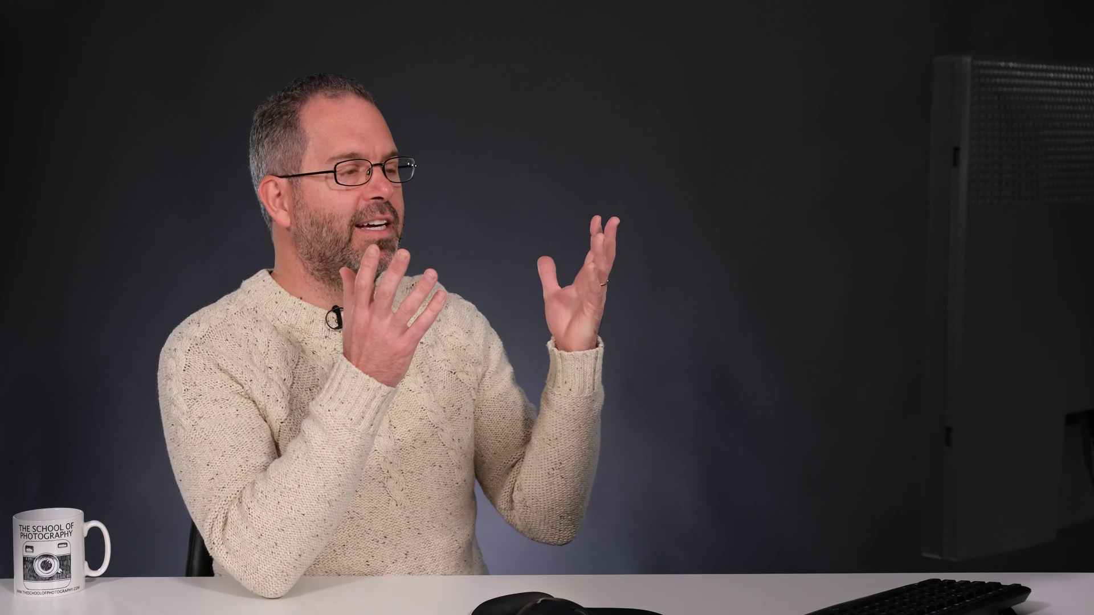